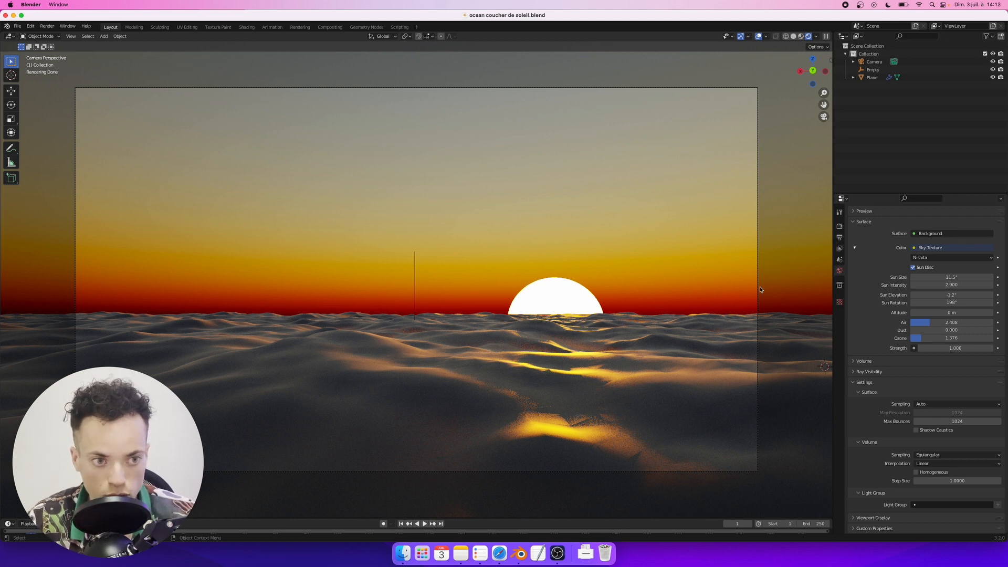
key("shift+a")
mouse_move(753, 266)
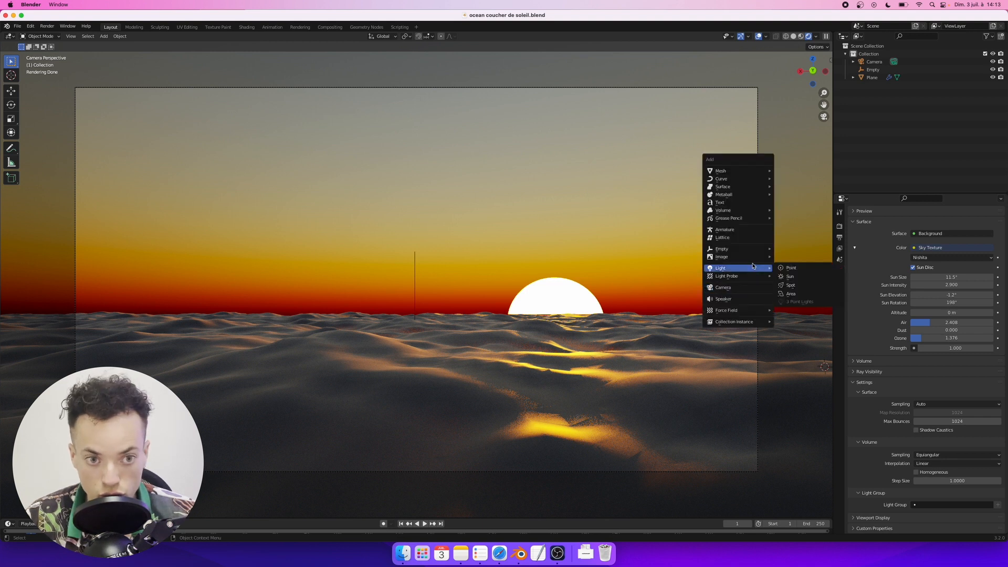
key("Escape")
- Create a new General file and add an Ocean modifier to the default cube
left_click(17, 26)
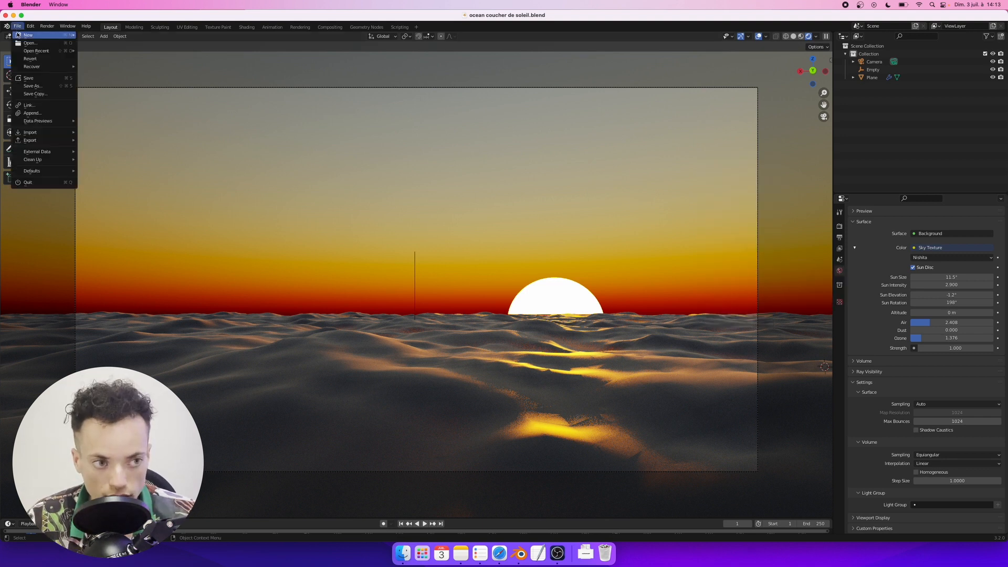
left_click(98, 36)
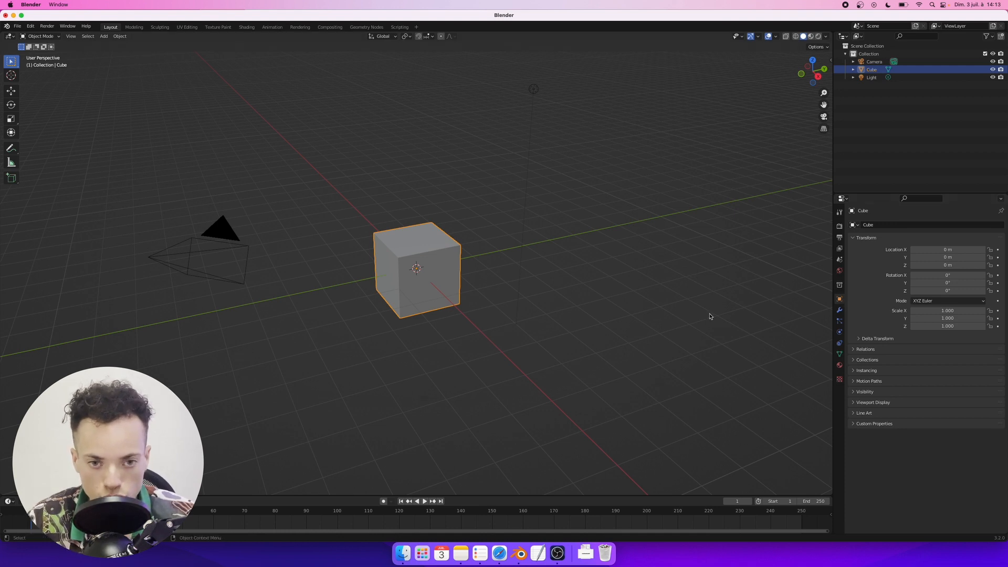
left_click(839, 312)
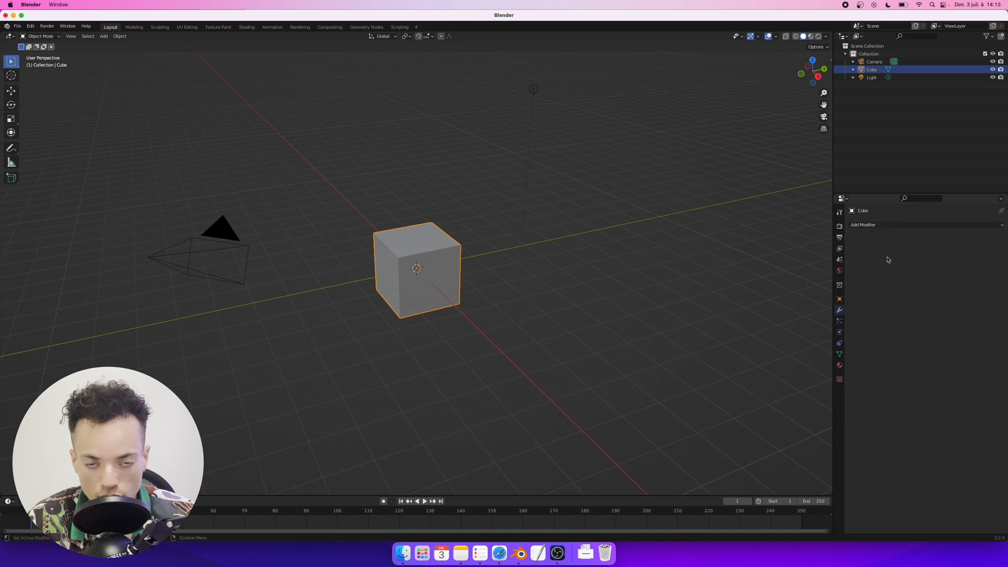
left_click(886, 229)
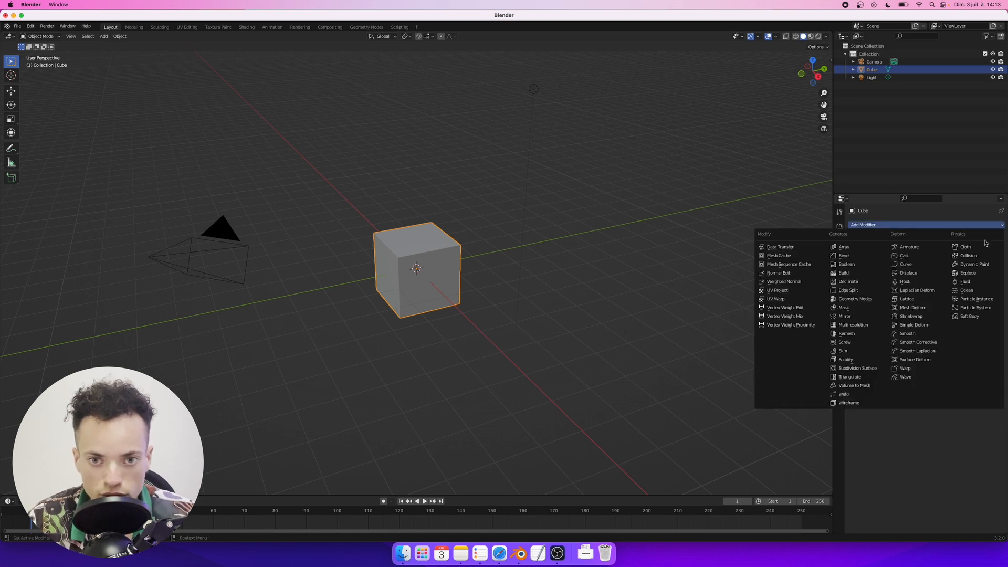
left_click(966, 290)
scroll(567, 233, "down", 5)
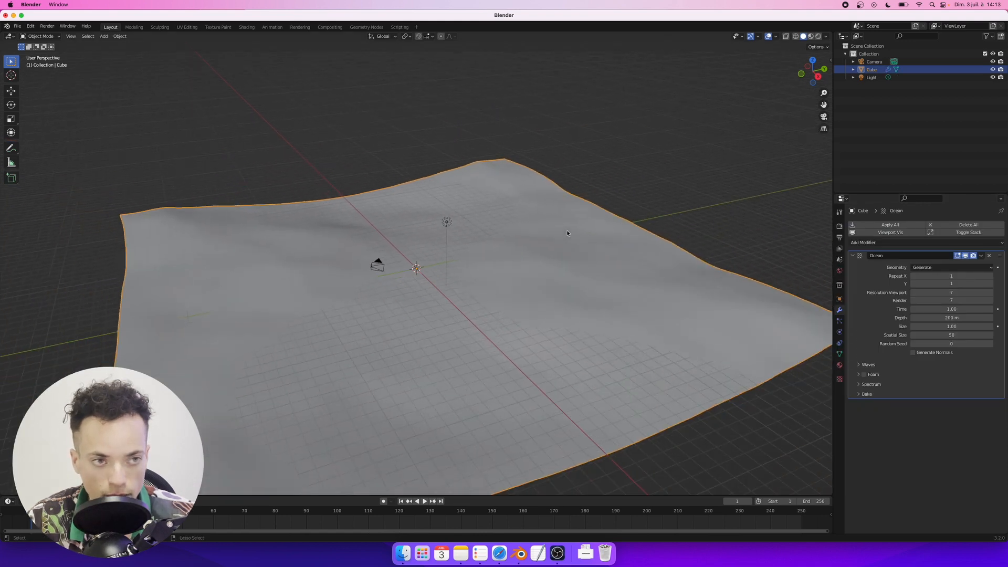
- Set the camera's Z rotation to 0° and its X location to 0 m
left_click(377, 266)
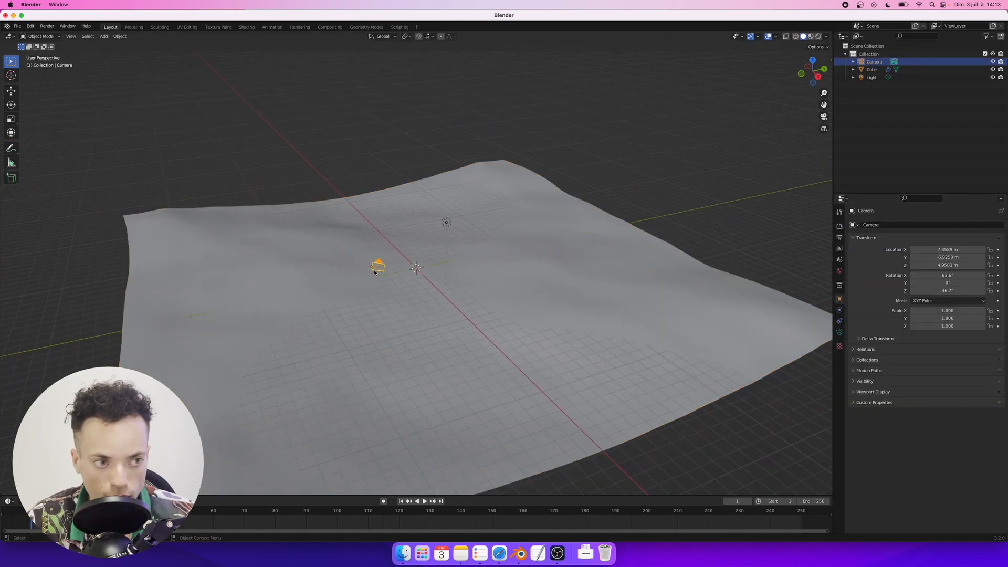
left_click(954, 292)
type("0")
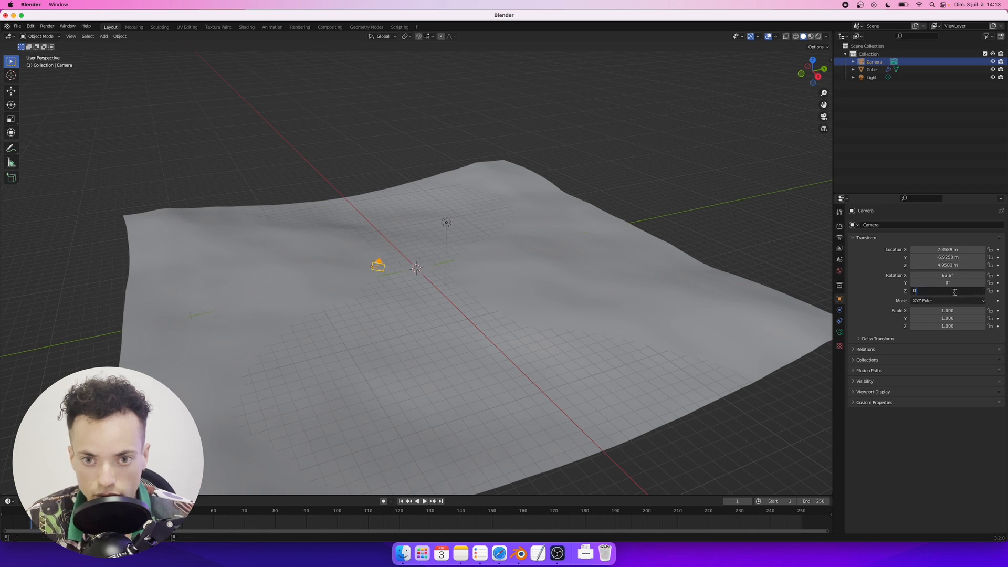
key("Return")
middle_click_drag(409, 286, 373, 279)
left_click_drag(945, 250, 990, 265)
type("0")
key("Return")
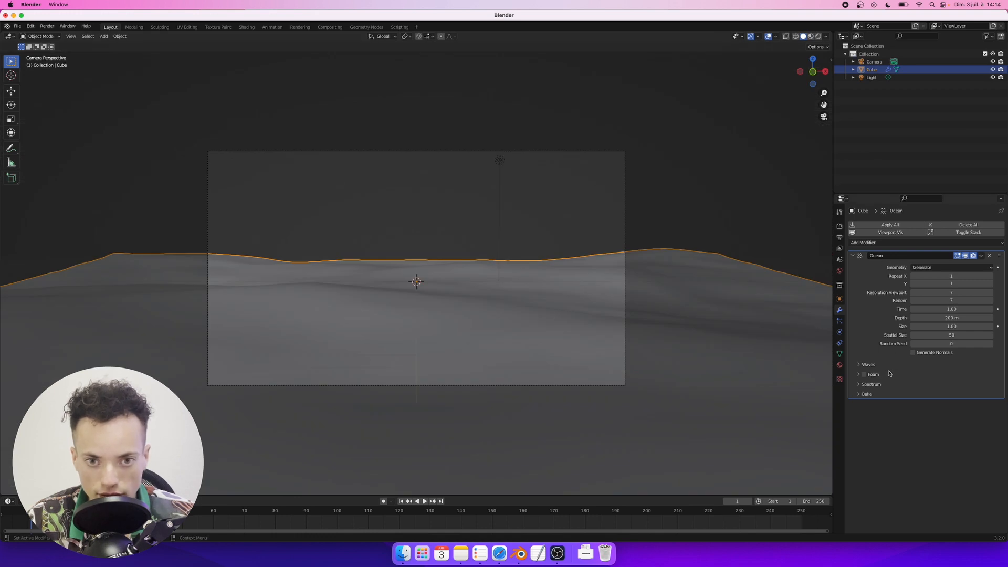
- Adjust the Ocean modifier's wave settings to a scale of 1.2 and a choppiness of 2.68
left_click(859, 365)
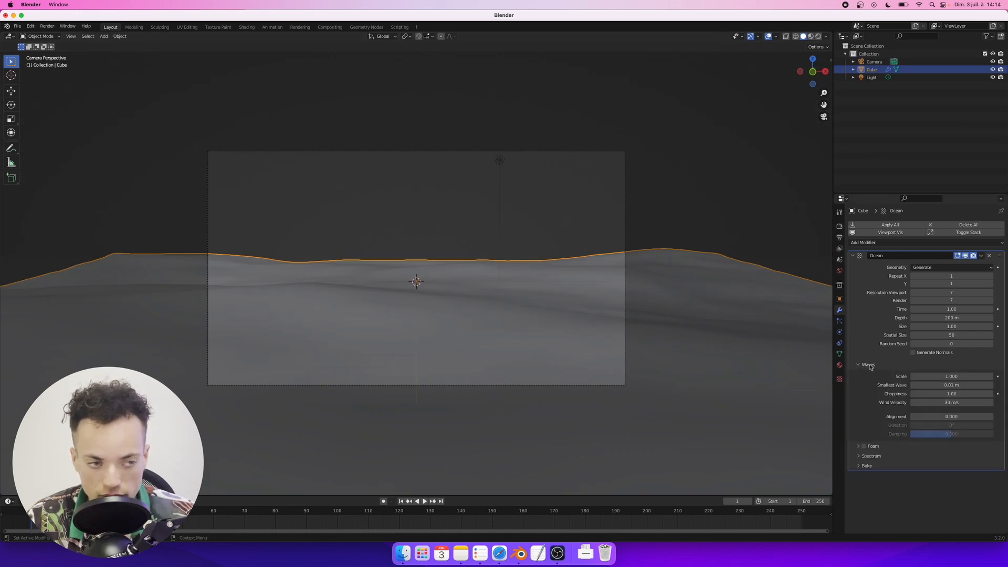
left_click_drag(953, 376, 912, 394)
key("BackSpace")
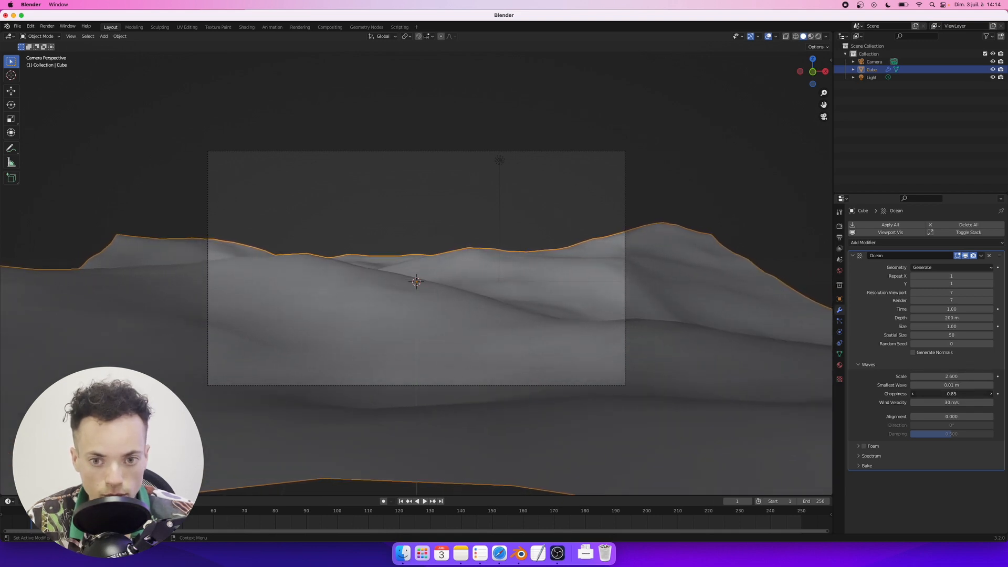
left_click_drag(962, 377, 984, 376)
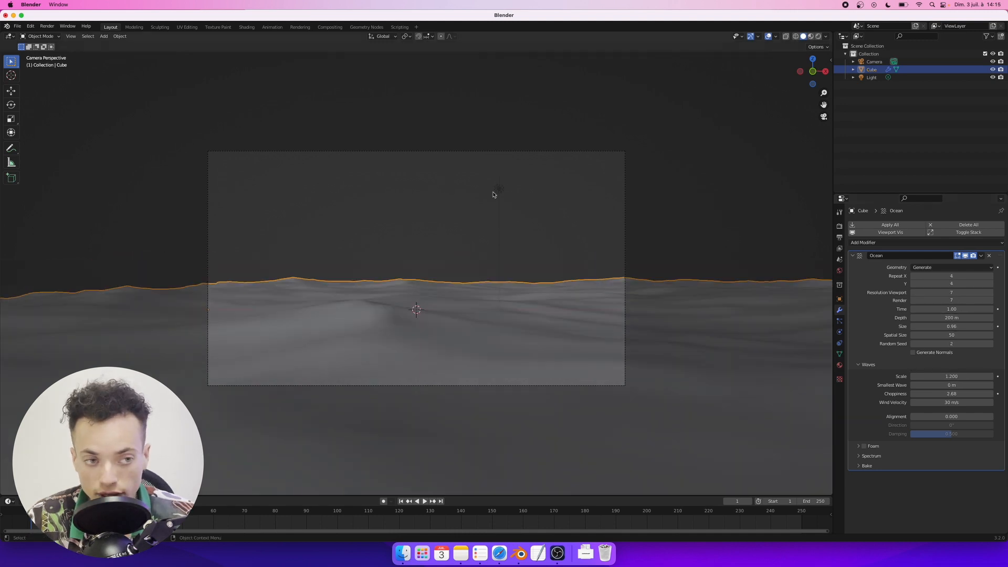
- Delete the default light from the scene
left_click(498, 191)
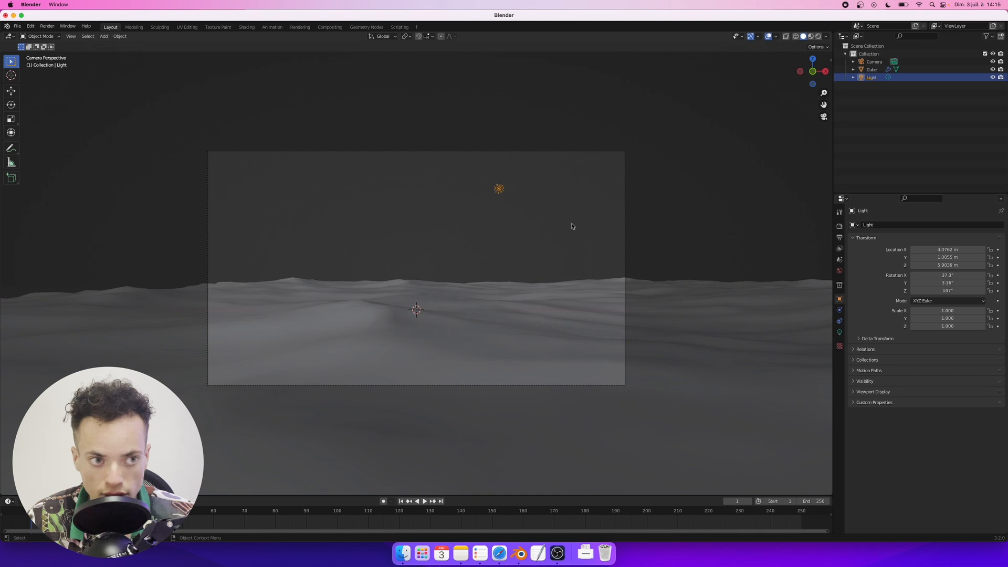
key("c")
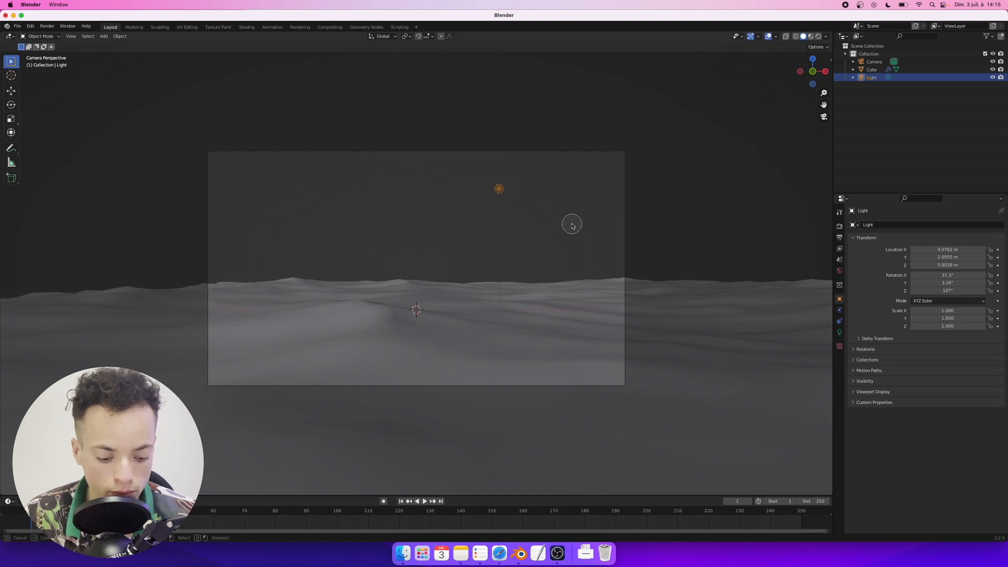
key("Delete")
- Show the viewport with rendered shading and set the render engine to Cycles
left_click(819, 37)
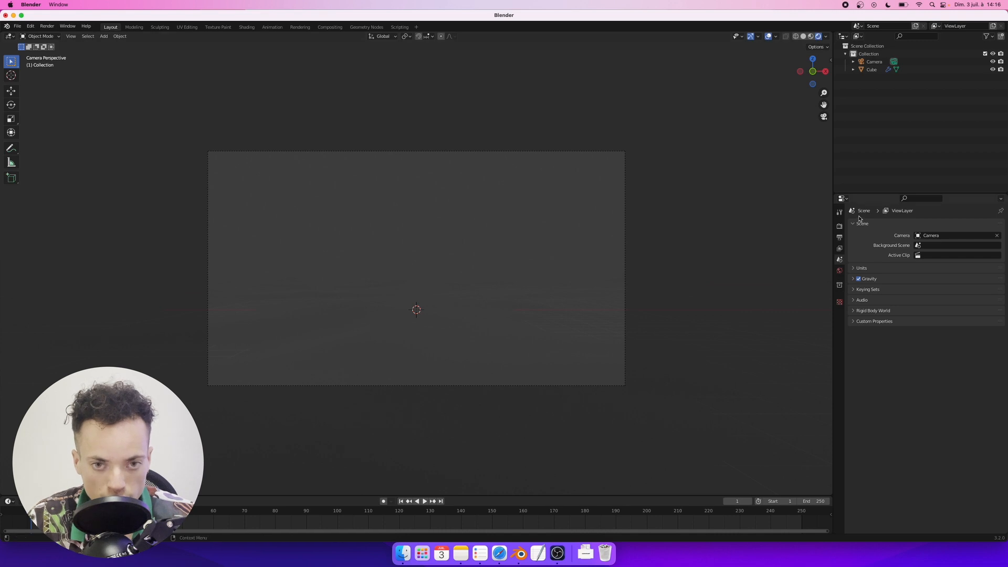
left_click(839, 227)
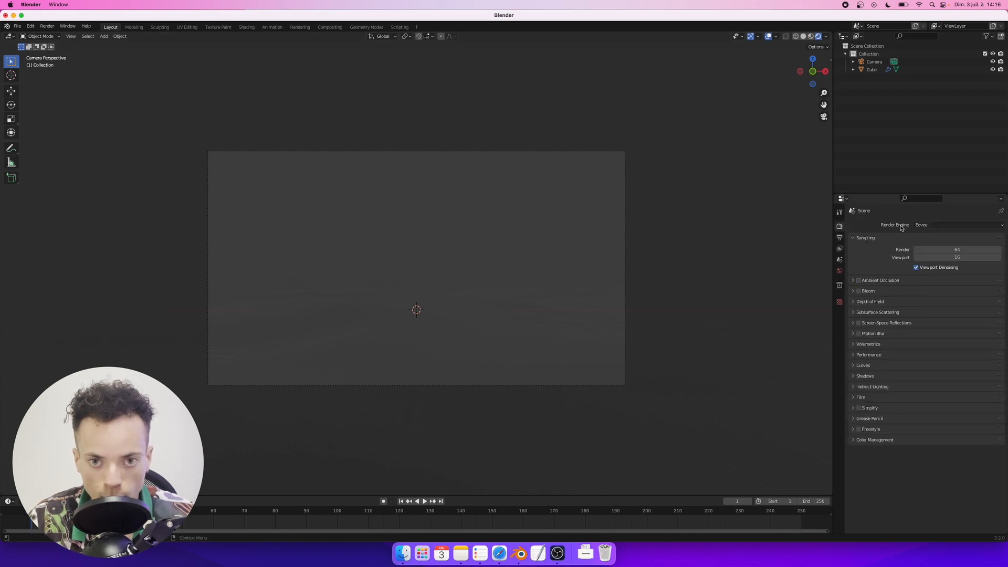
left_click(943, 225)
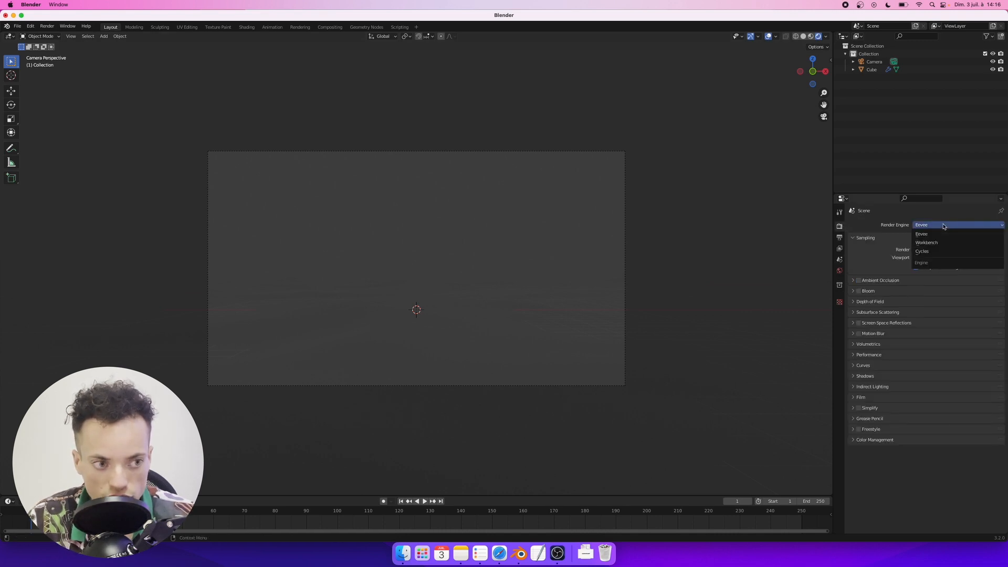
left_click(935, 252)
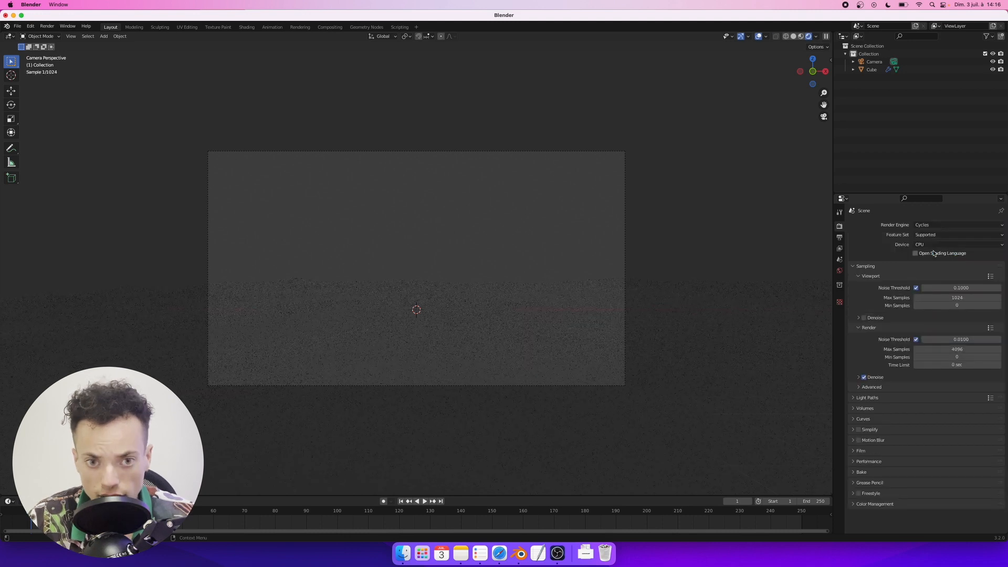
- Use a Sky Texture as the color of the world background
left_click(840, 272)
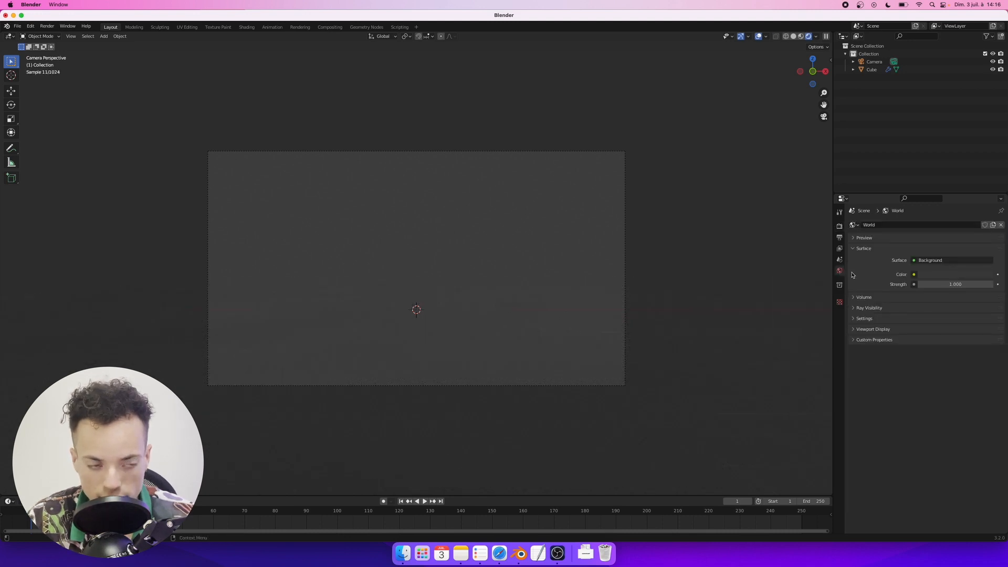
left_click(914, 274)
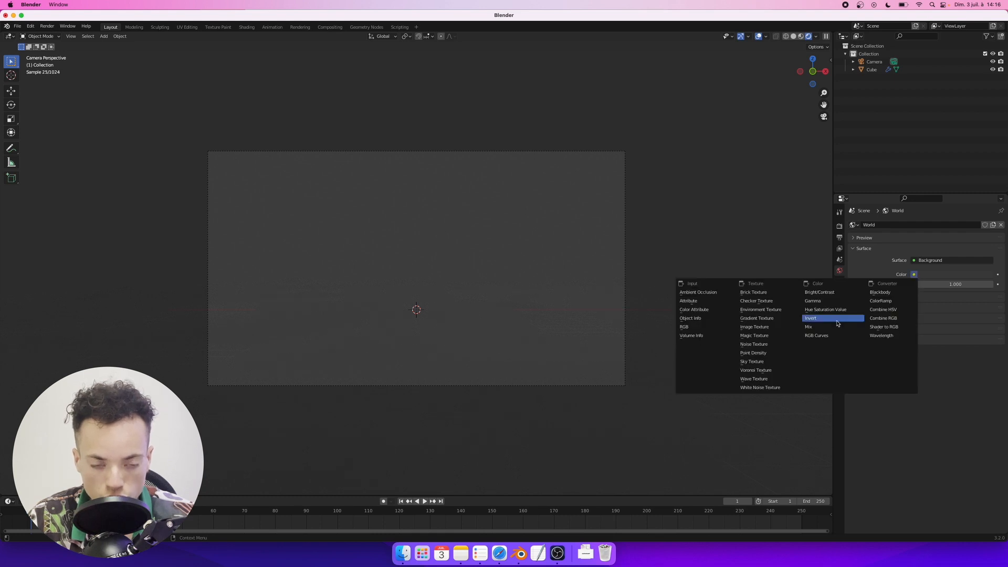
left_click(754, 362)
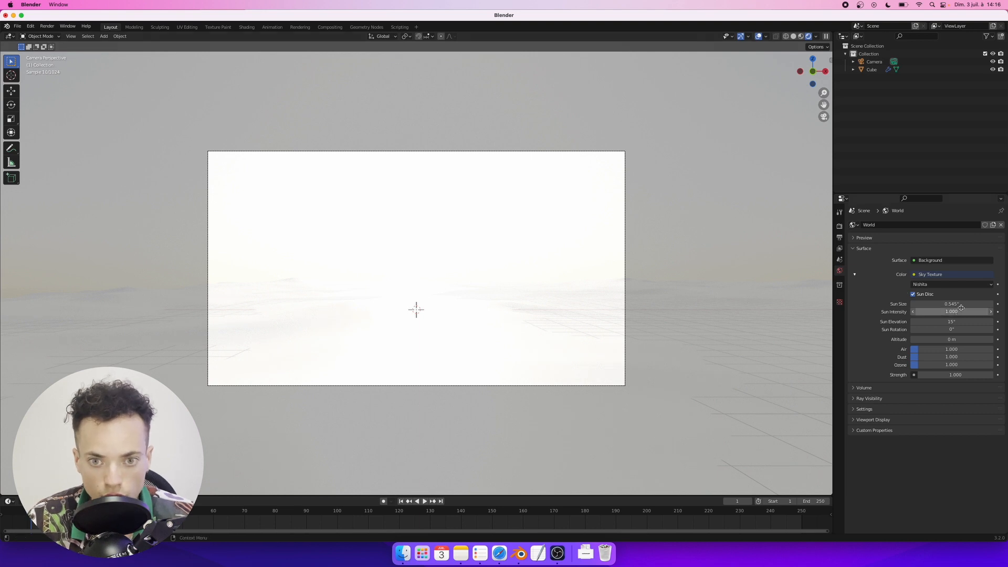
- Set the sky texture's sun size to 25.7° and its sun intensity to 1
mouse_move(959, 304)
left_mouse_down()
mouse_move(913, 304)
mouse_move(979, 304)
mouse_move(953, 304)
mouse_move(964, 304)
left_mouse_up()
left_click_drag(962, 312, 935, 312)
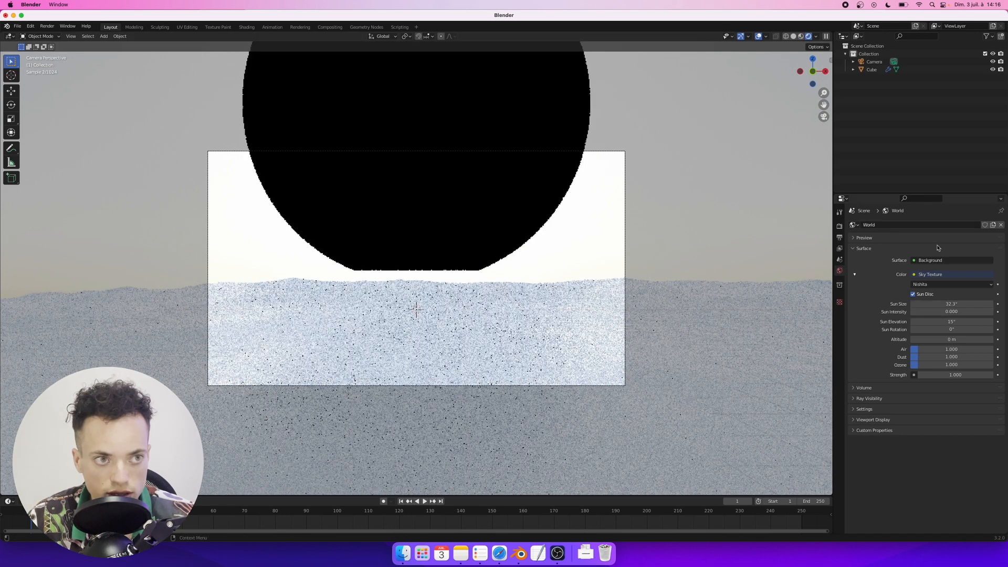
left_click_drag(961, 304, 951, 304)
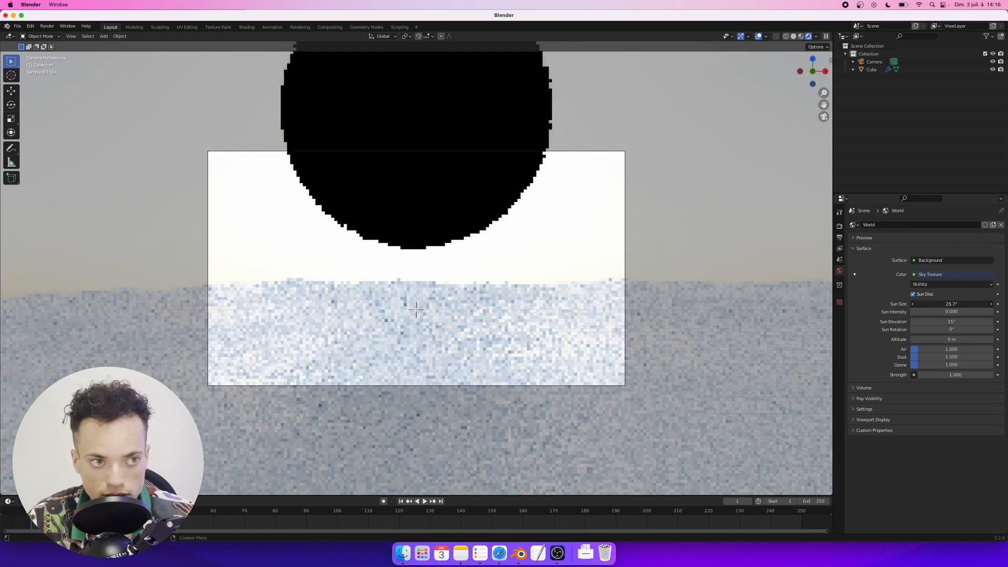
left_click(972, 312)
type("1")
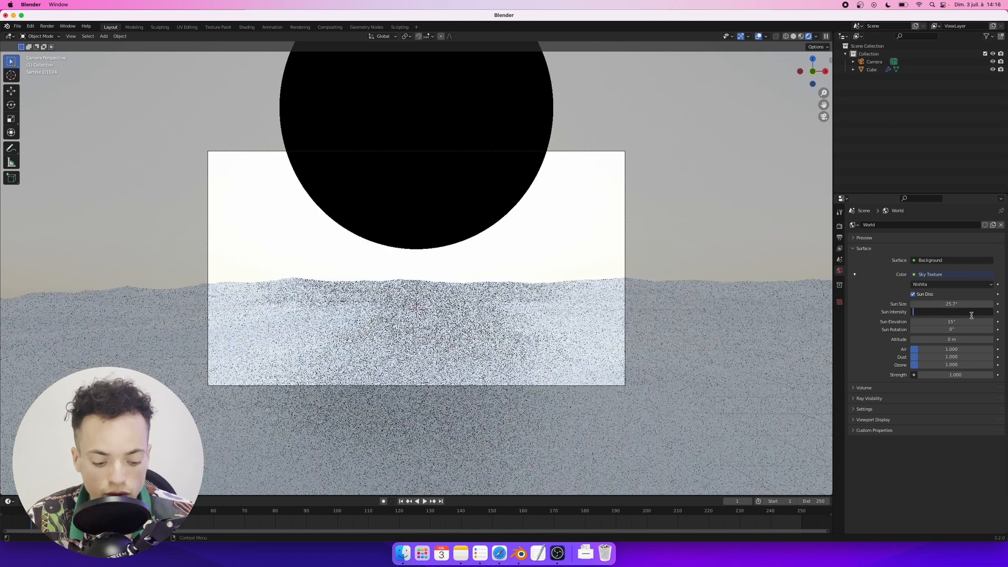
key("Return")
- Try several sun elevations for the sky texture, including 22.8°, 5° and about -16.1°
left_click_drag(972, 321, 957, 322)
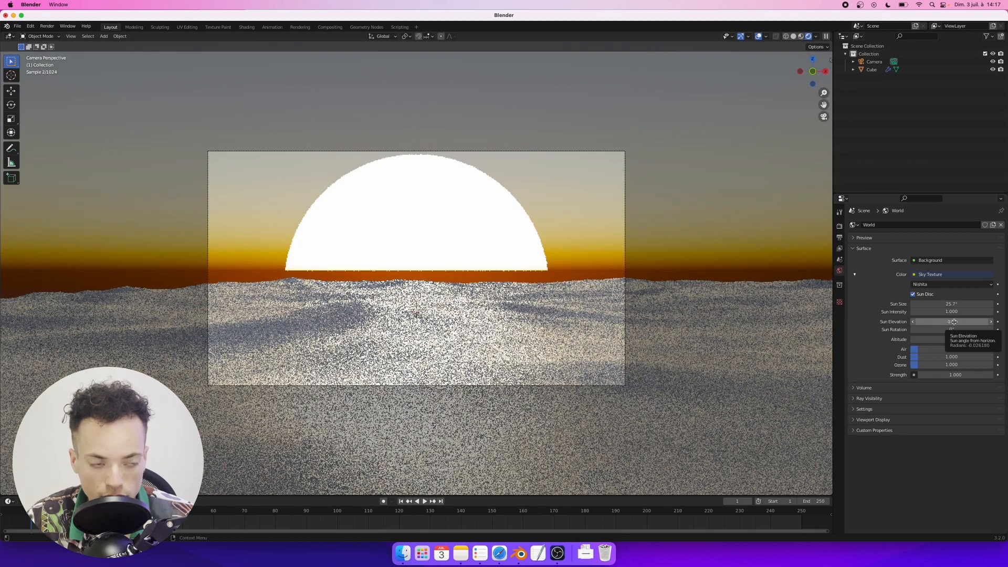
left_click(954, 322)
type("22.8")
key("Return")
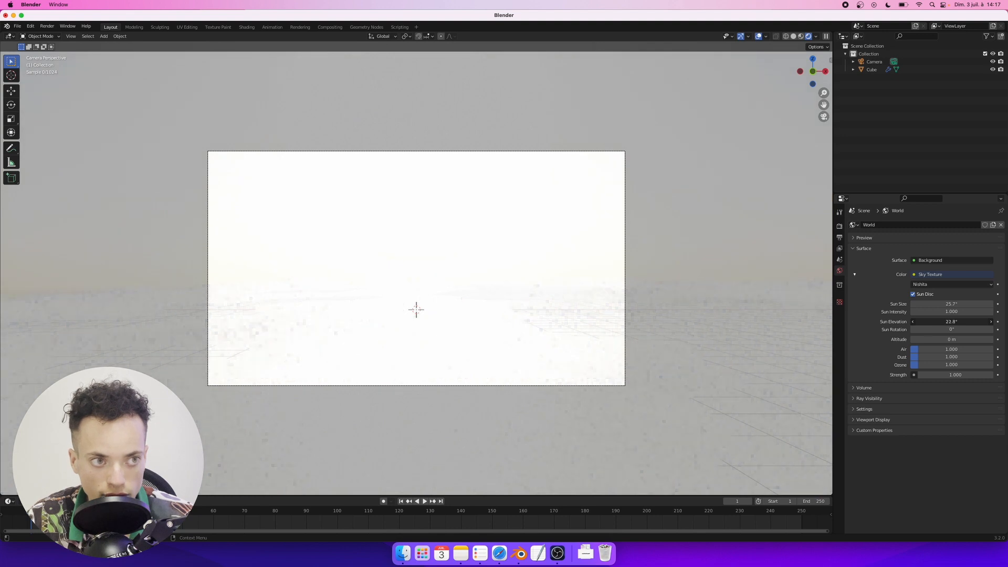
left_click_drag(954, 322, 977, 322)
left_click(951, 323)
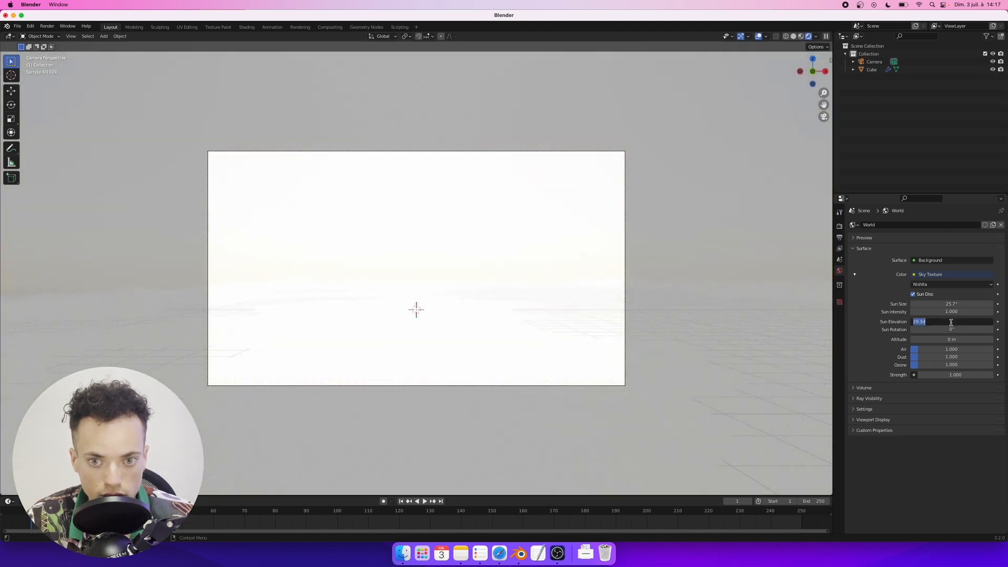
type("5")
key("Return")
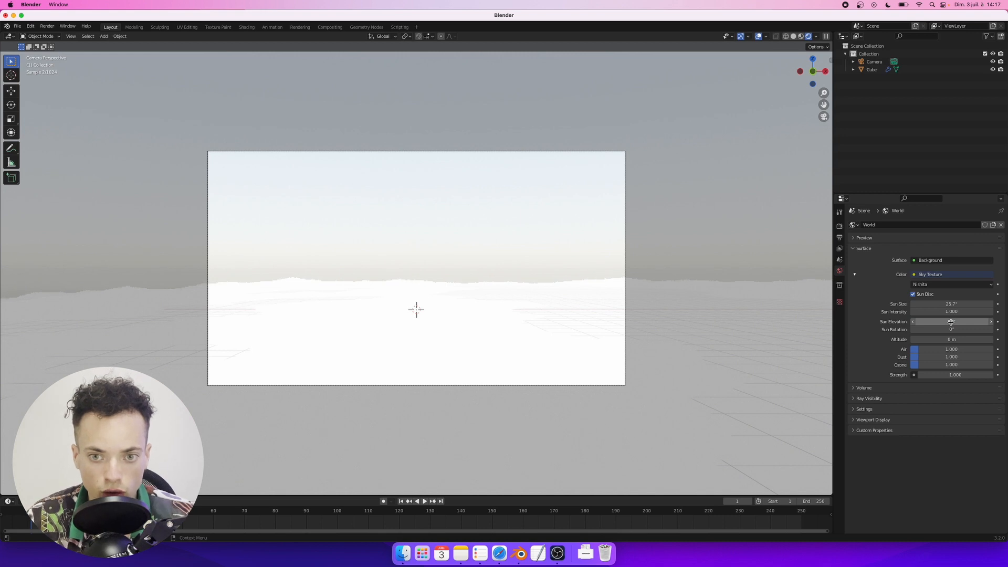
left_click_drag(968, 323, 894, 322)
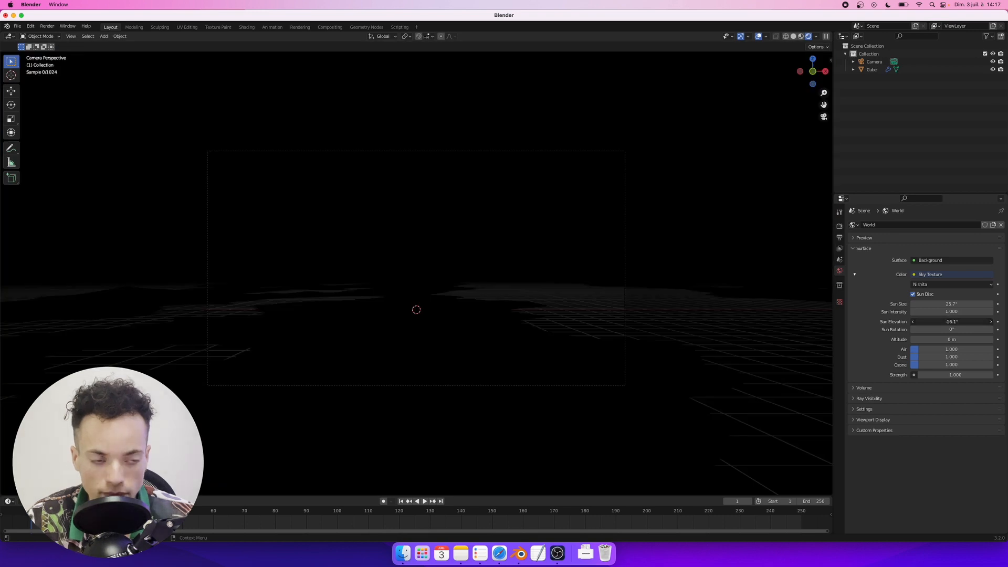
- Set the sky texture's sun elevation to -3°, sun rotation to 5.6°, air to 1.972, dust to 0 and ozone to 0.518
mouse_move(954, 322)
left_mouse_down()
mouse_move(968, 322)
mouse_move(919, 330)
mouse_move(951, 329)
left_mouse_up()
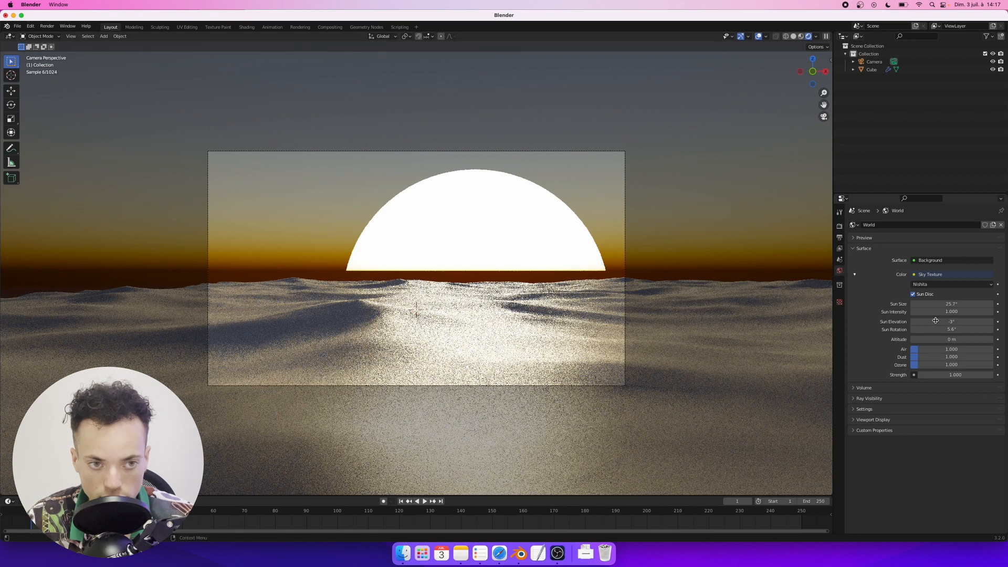
left_click_drag(917, 351, 995, 368)
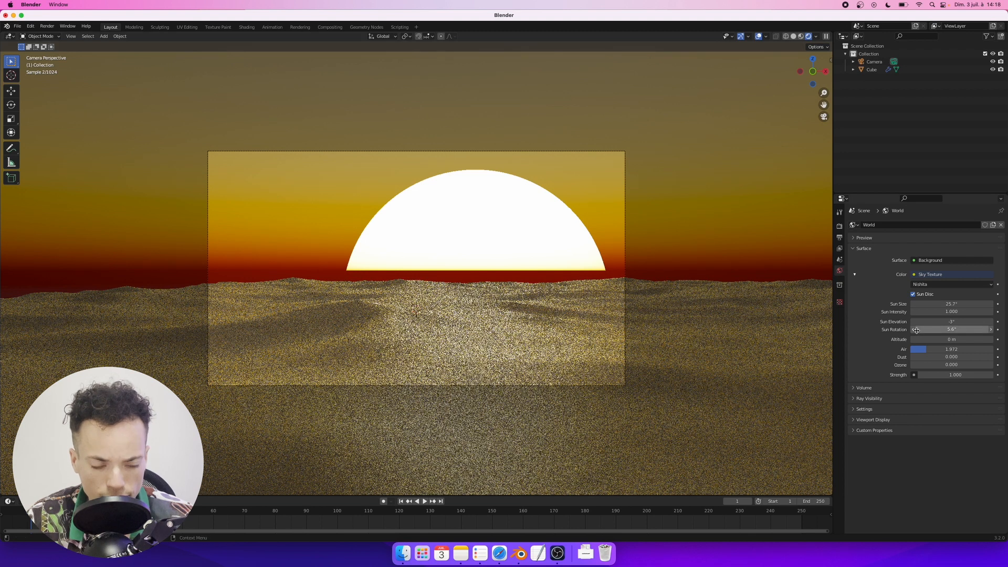
left_click_drag(952, 364, 915, 367)
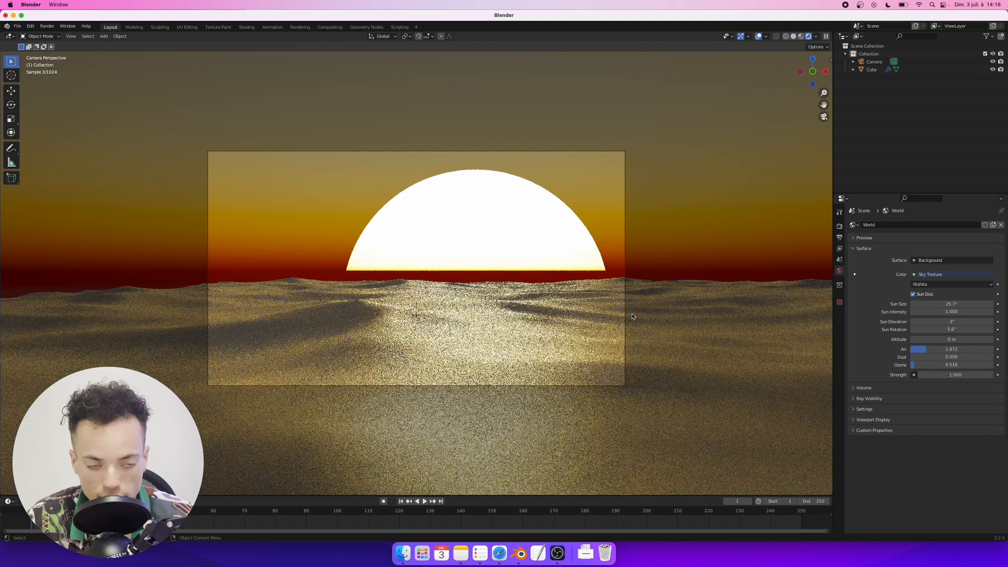
- Switch to Safari to examine the "coucher de soleil" image results as sunset references, and return to Blender
left_click(499, 558)
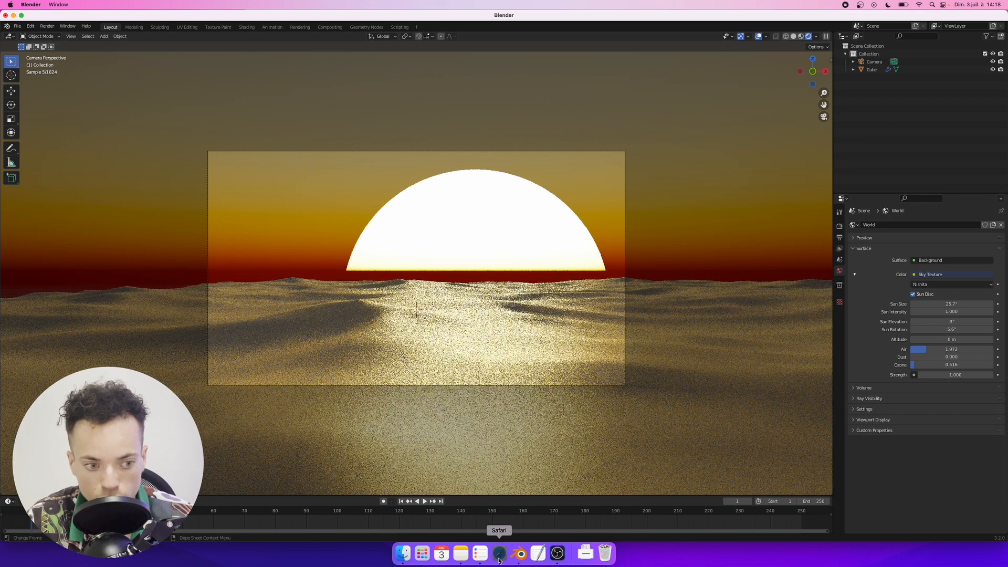
scroll(329, 316, "up", 10)
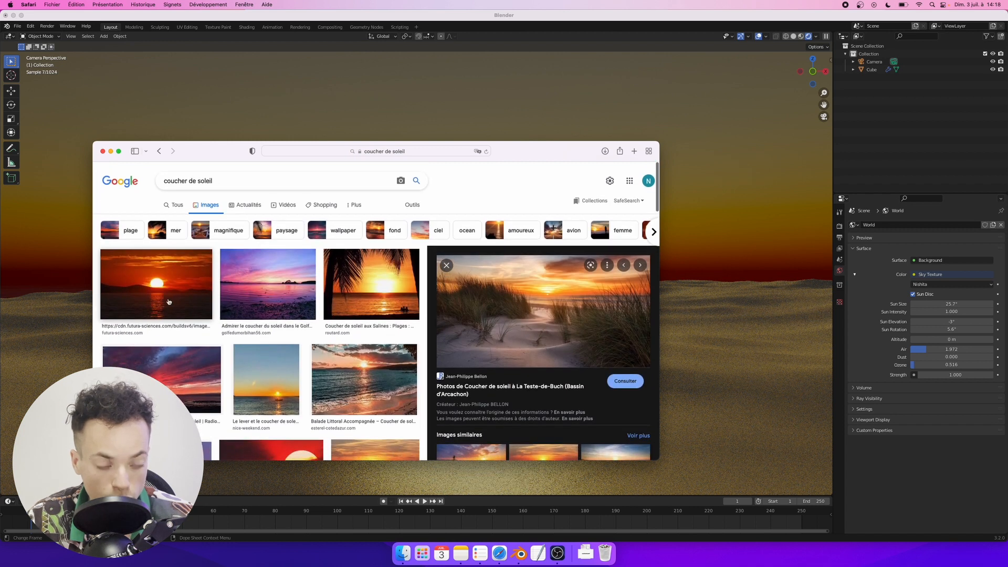
left_click(625, 202)
left_click(737, 178)
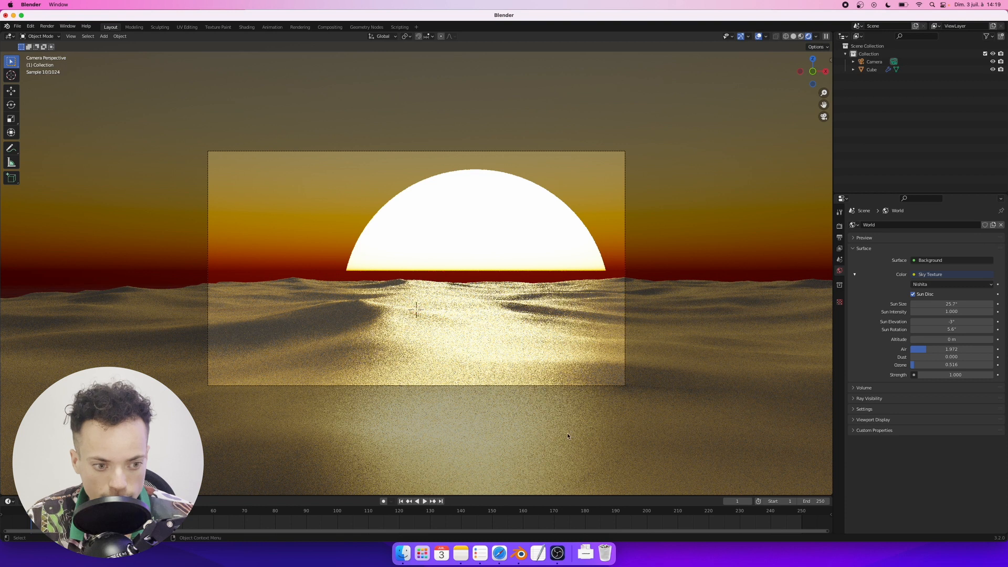
- Switch to Safari and examine the "coucher de soleil" photos of sunsets over the sea, enlarging the Golfe du Morbihan, Photo-Paysage and Cable Beach images
left_click(508, 553)
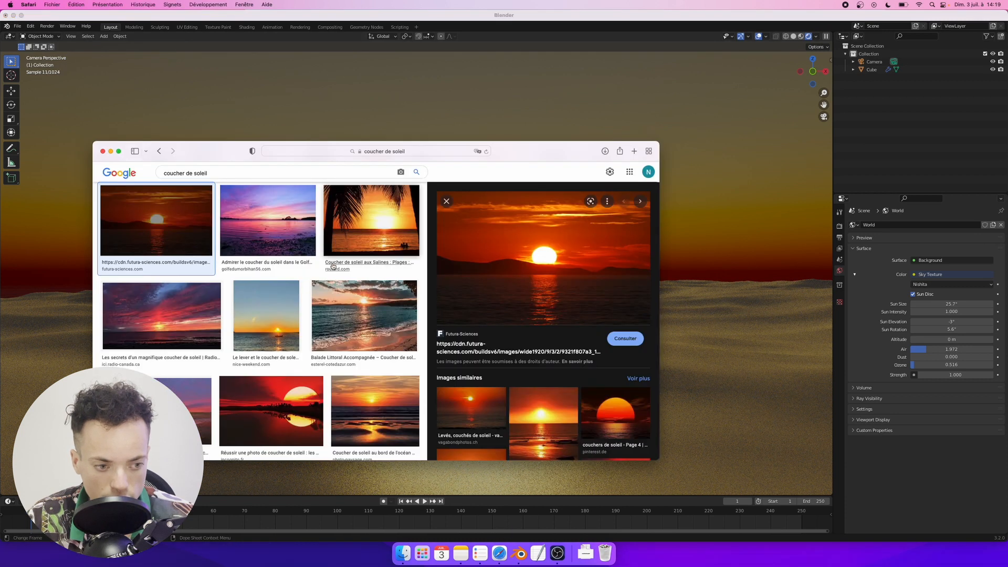
scroll(332, 266, "up", 3)
left_click(268, 291)
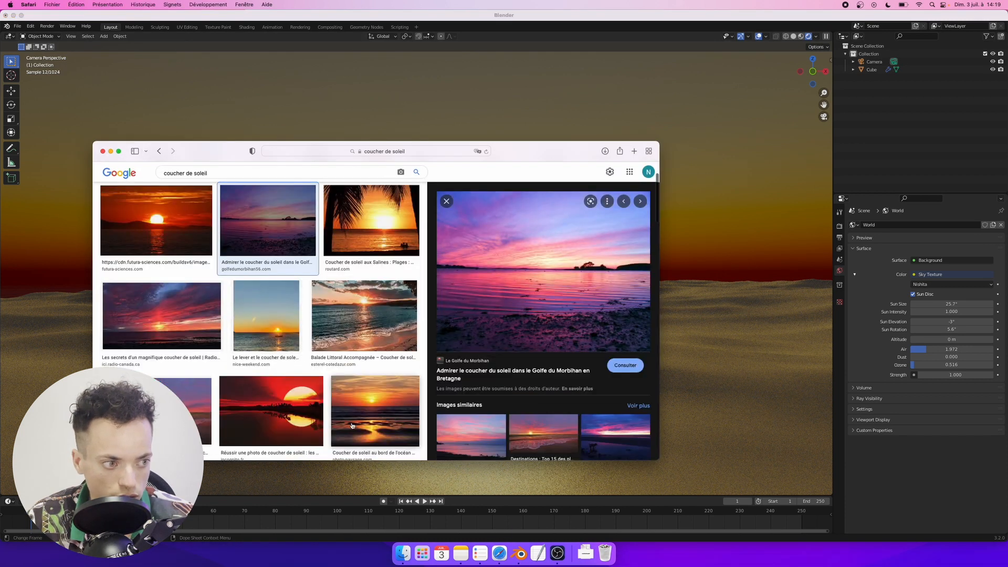
scroll(352, 426, "down", 5)
scroll(363, 357, "up", 4)
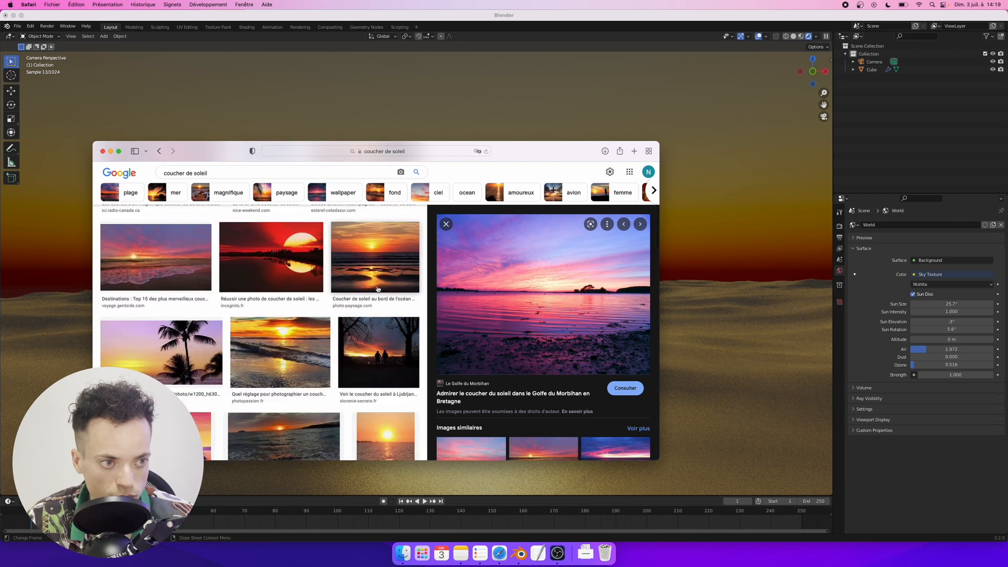
left_click(377, 288)
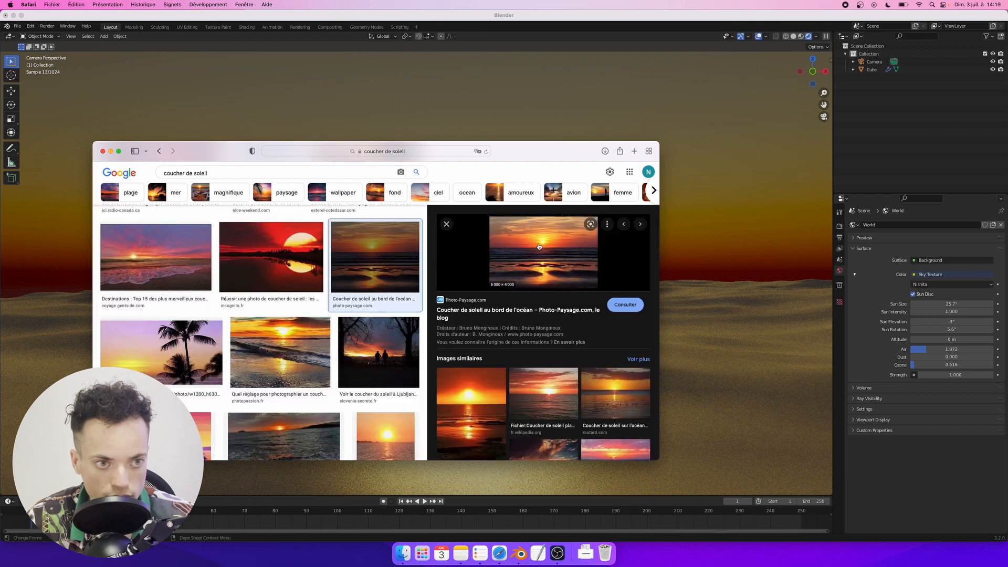
scroll(539, 246, "down", 2)
left_click(472, 362)
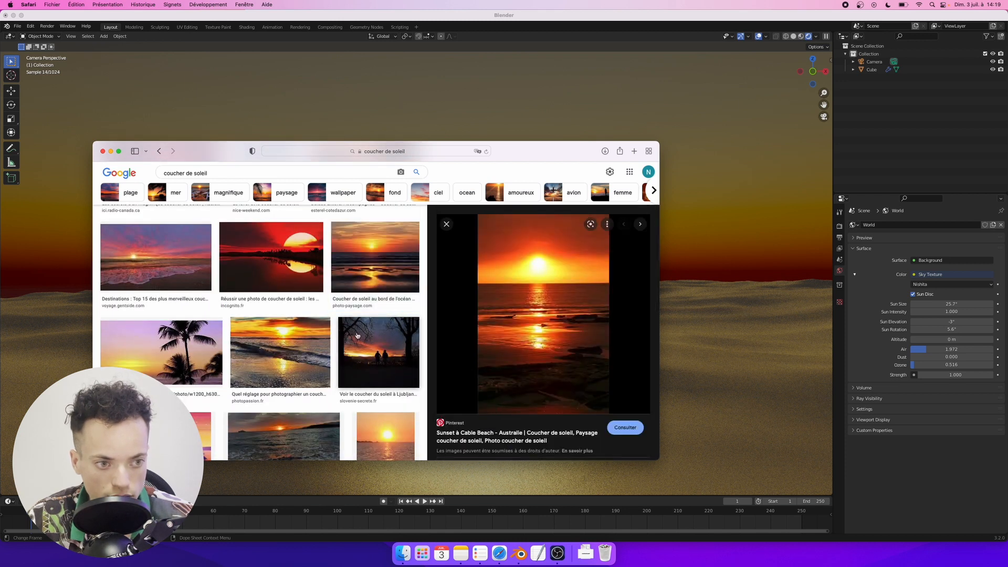
scroll(357, 334, "down", 2)
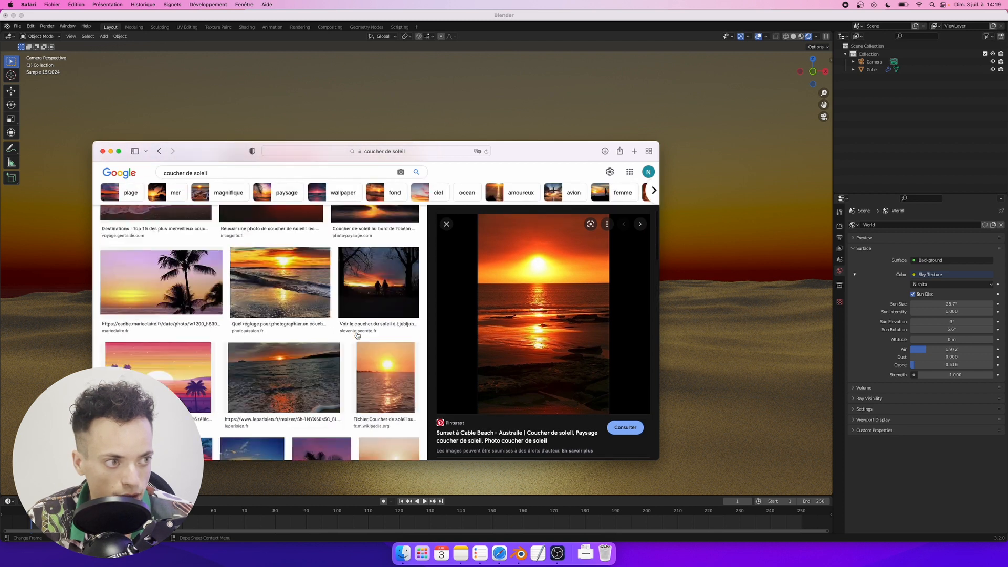
scroll(357, 335, "up", 1)
- Examine the vector sunset illustration, its similar images and the Encyclotron sea sunset photo, and return to Blender
left_click(199, 386)
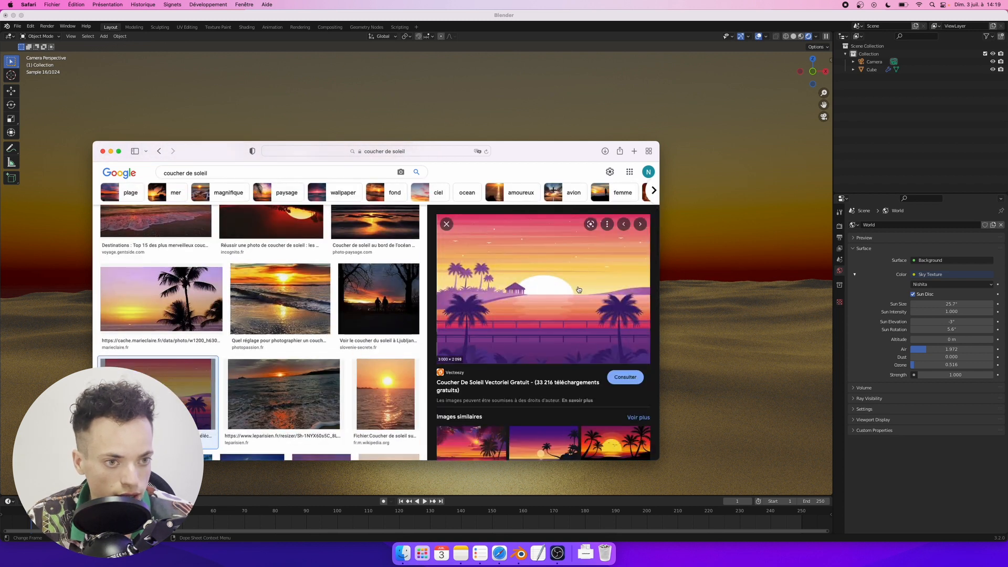
scroll(531, 366, "down", 5)
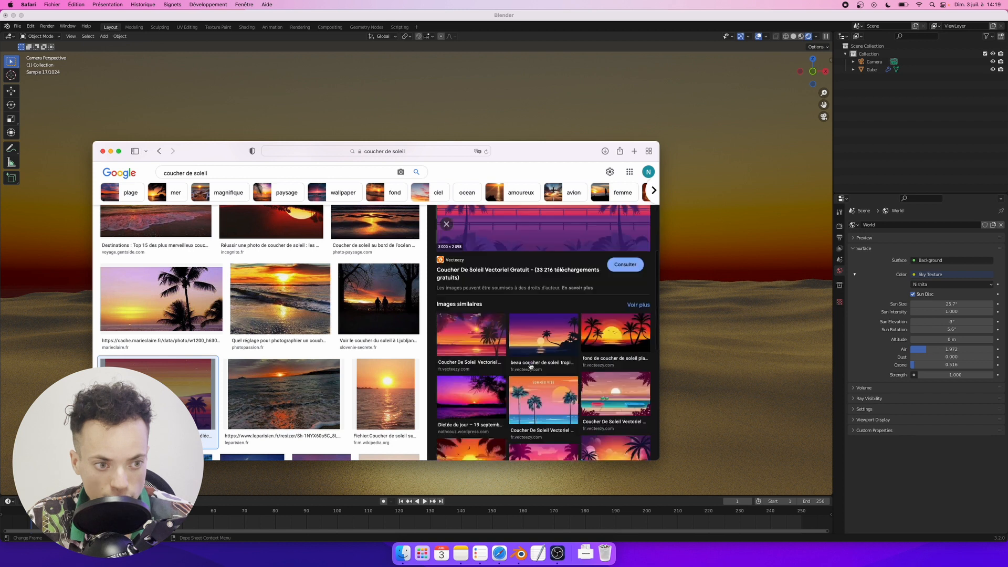
scroll(321, 377, "down", 5)
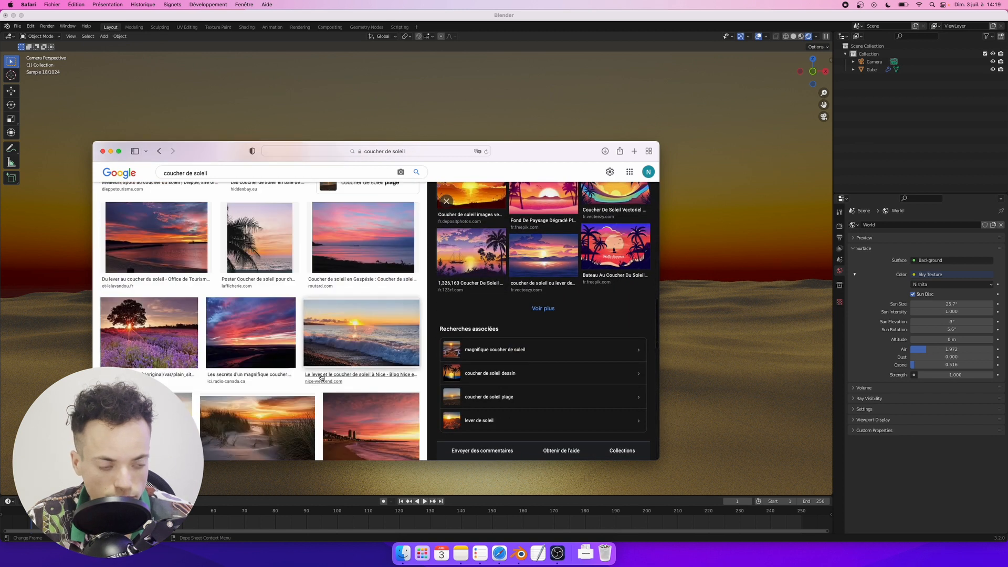
scroll(321, 377, "down", 5)
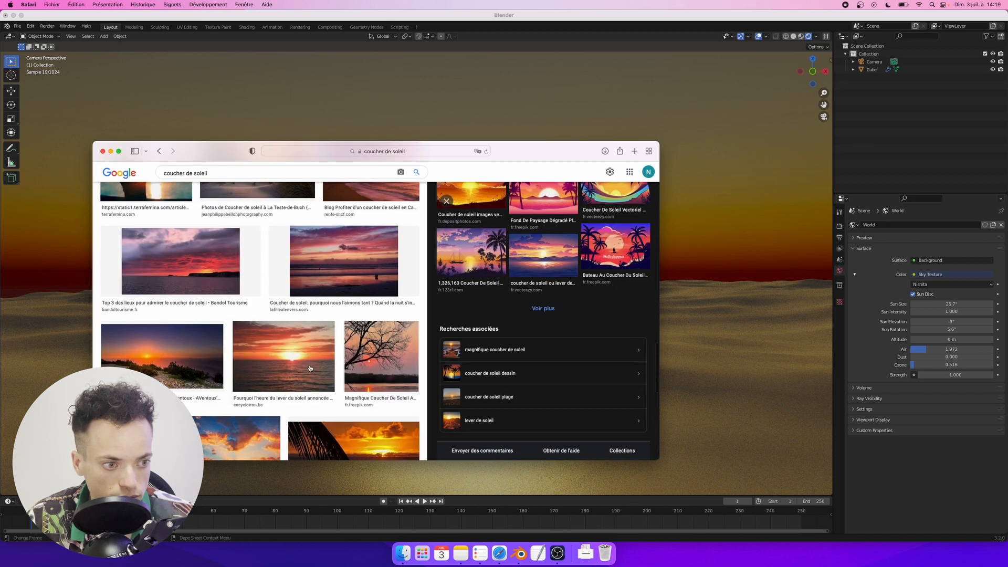
left_click(309, 368)
scroll(308, 367, "down", 1)
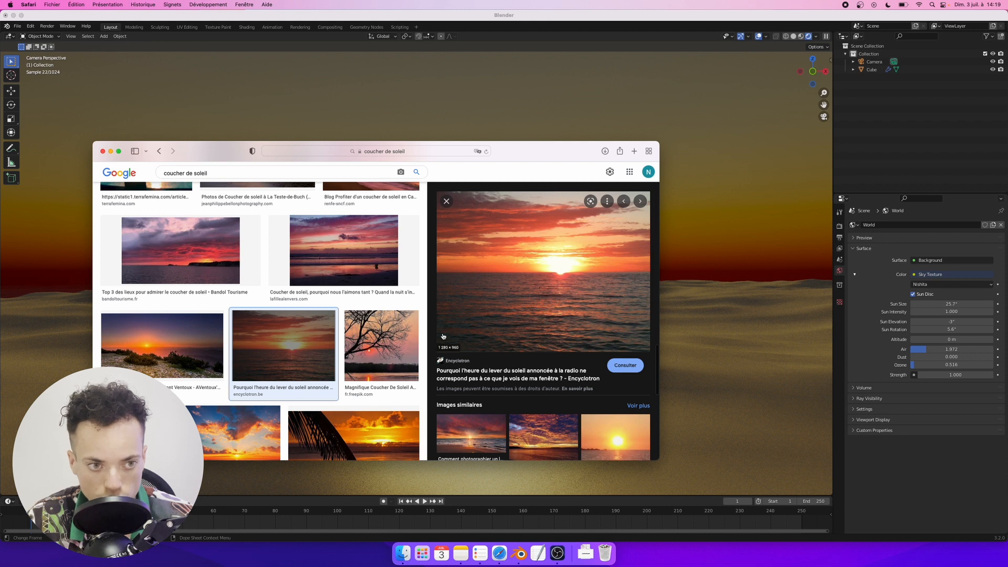
left_click(111, 152)
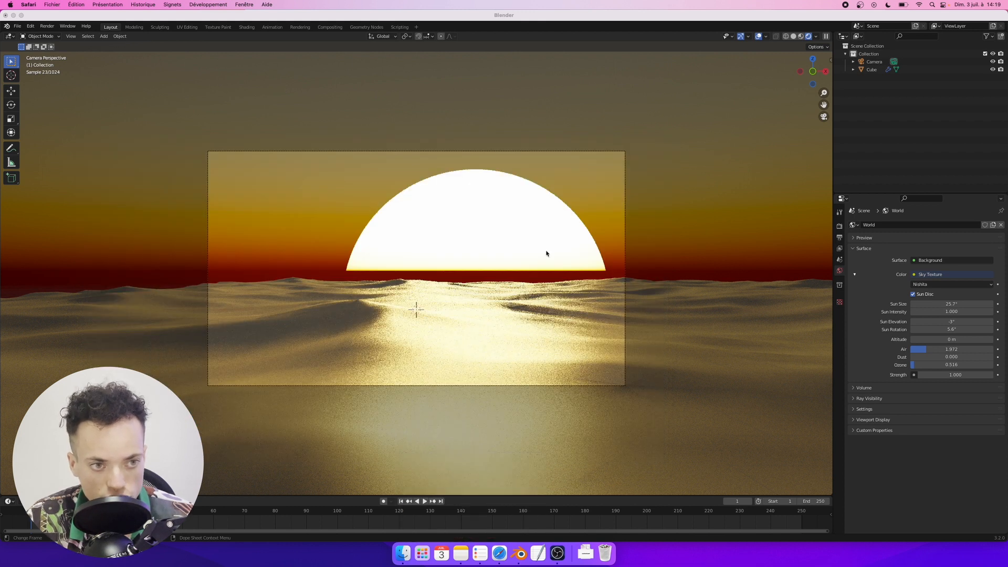
- Set the sky texture's sun size to 9.34° and its sun elevation to -1.4°
left_click_drag(951, 304, 910, 304)
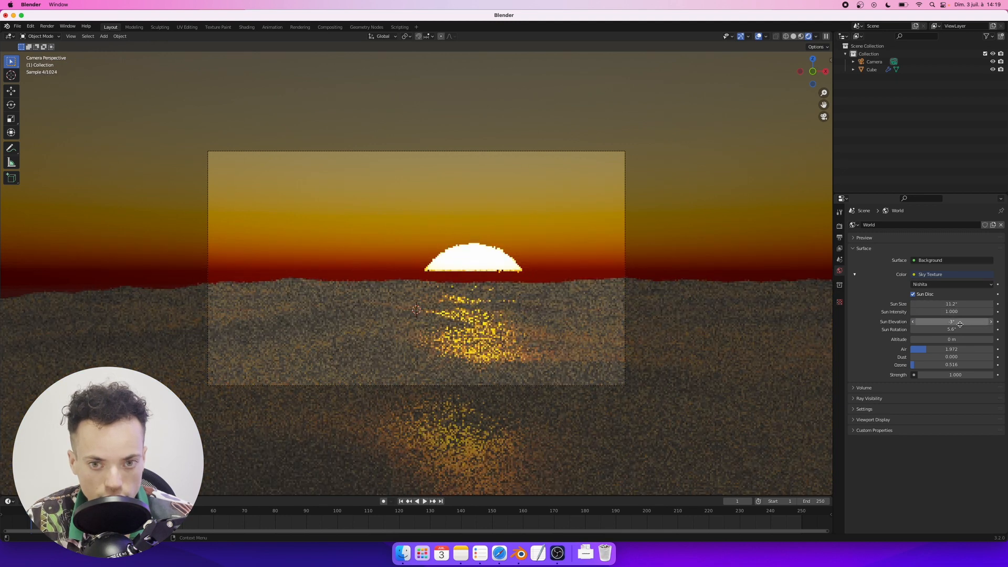
left_click_drag(959, 324, 945, 303)
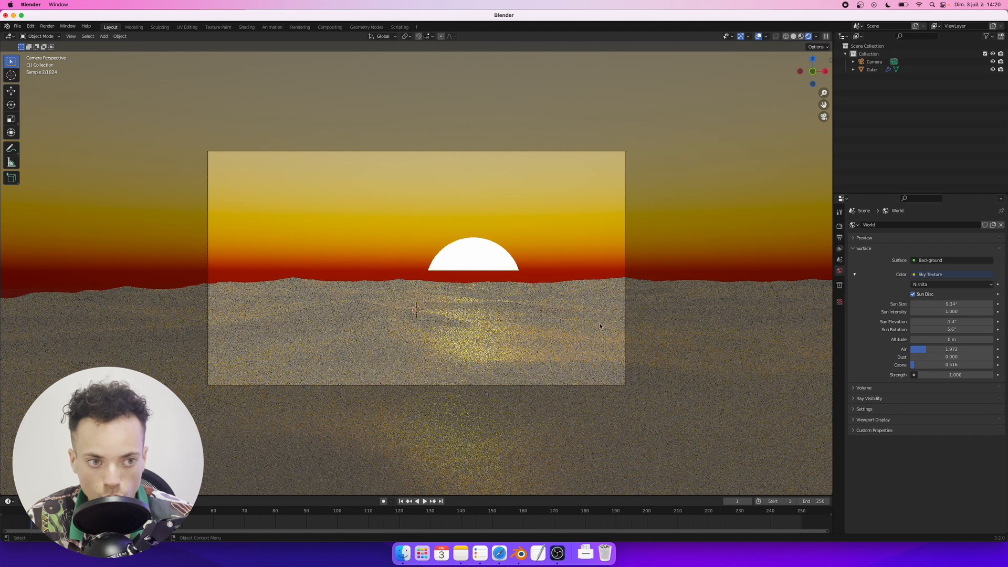
- Raise the ocean along the global Z axis towards the sun and tilt it about 1.1° around the global X axis
left_click(735, 342)
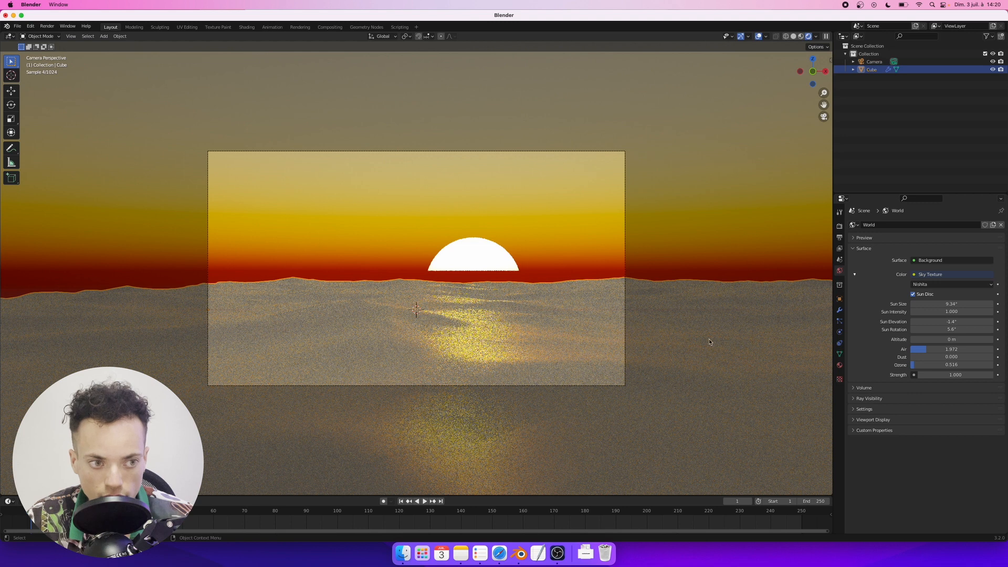
key("g")
key("z")
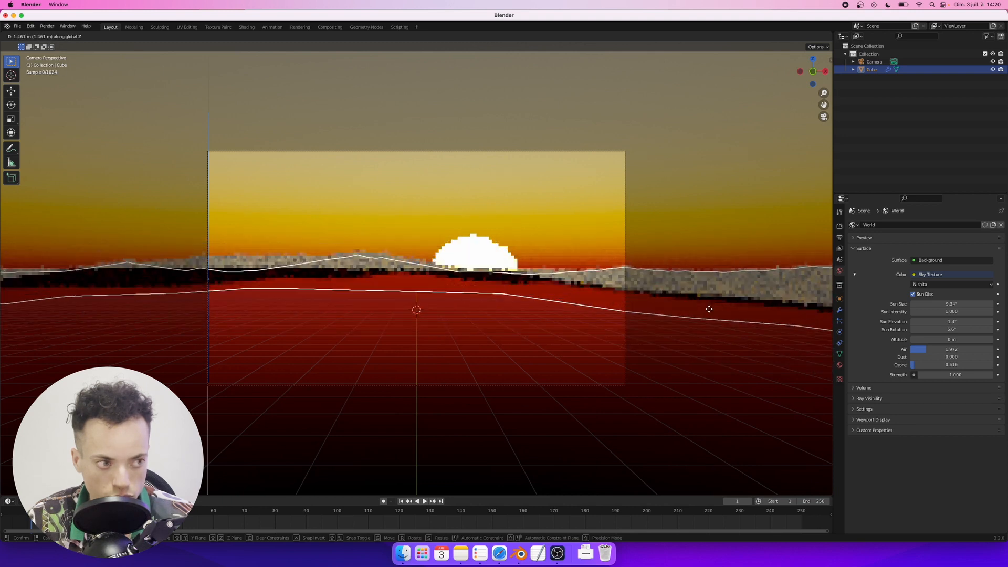
left_click(708, 312)
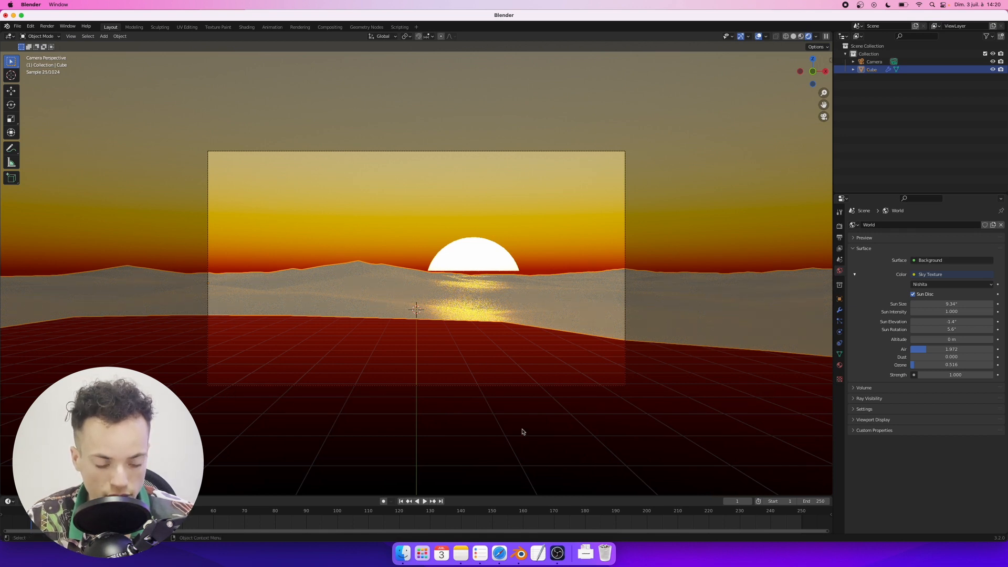
key("r")
key("x")
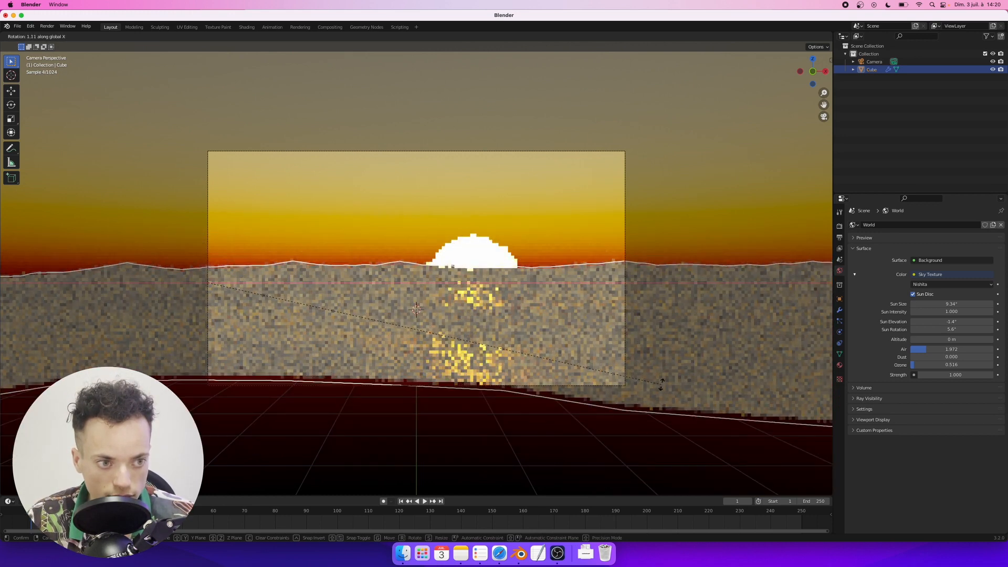
left_click(661, 386)
- Raise the camera along the global Z axis above the ocean surface
left_click(625, 236)
key("g")
key("z")
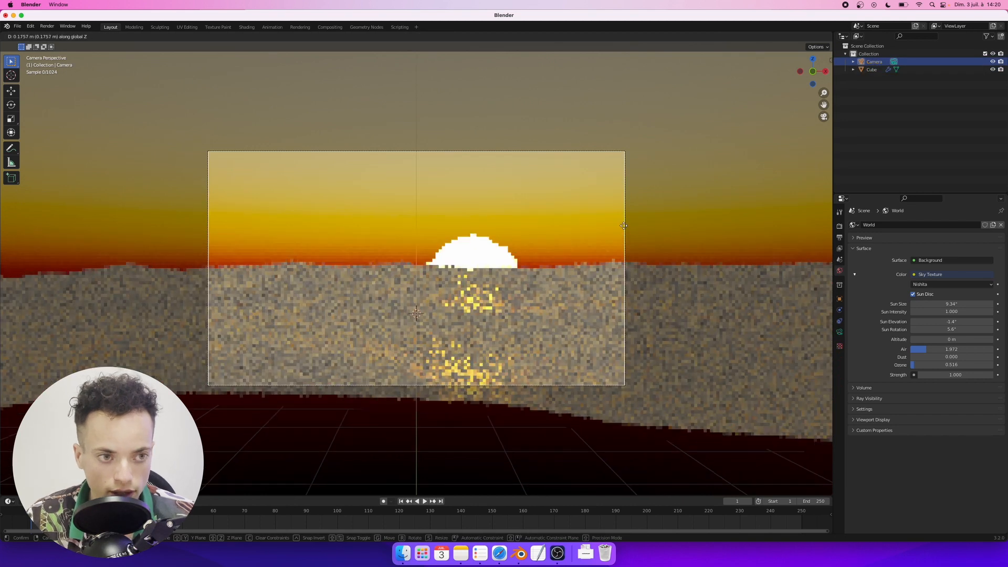
left_click(622, 145)
- Raise the ocean about 0.17 m along the global Z axis towards the base of the sun
left_click(662, 325)
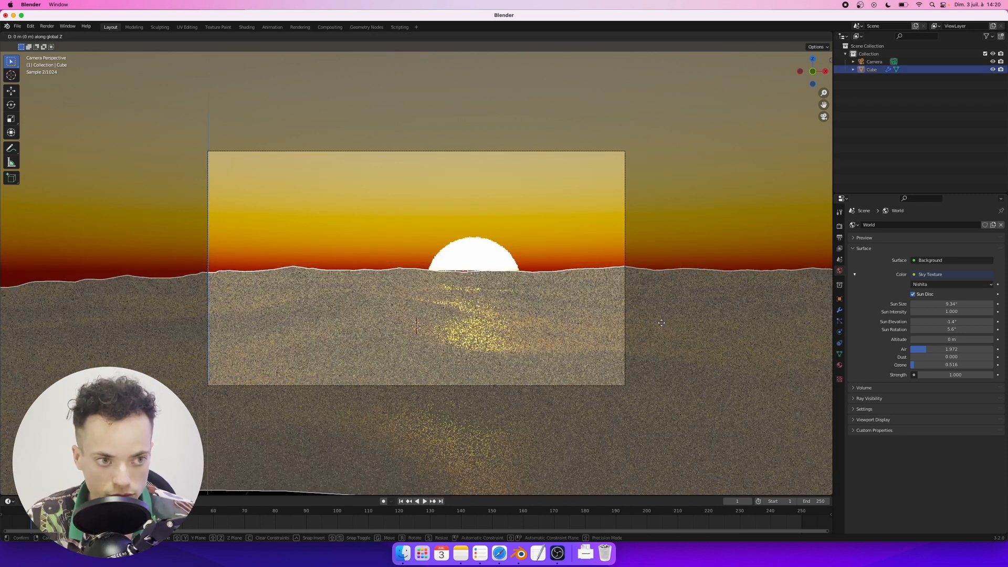
key("g")
key("z")
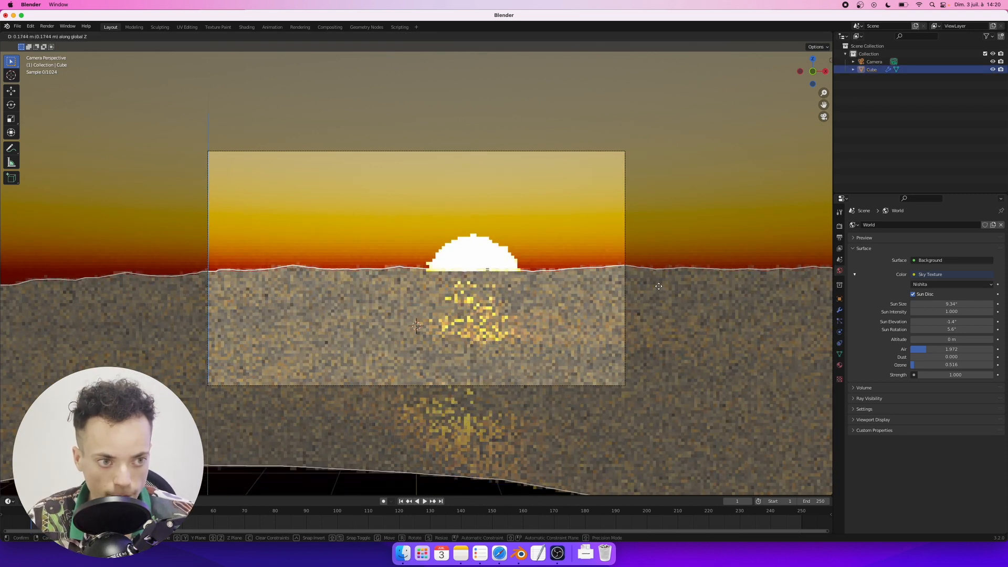
left_click(659, 289)
- Set the sky texture's sun size to 7.44°, air to 2.019 and dust to 0.282
left_click_drag(939, 304, 926, 304)
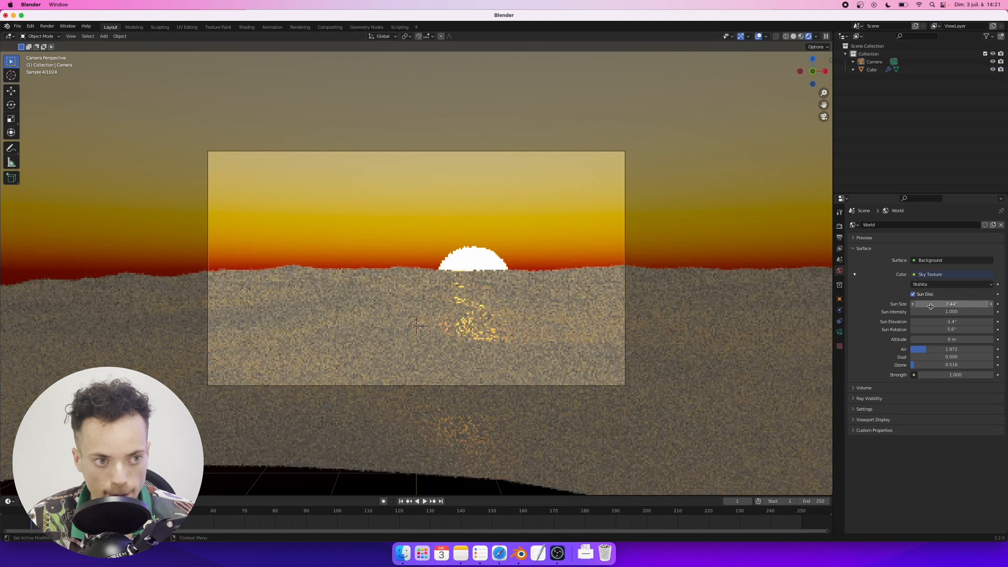
left_click_drag(928, 351, 917, 360)
- Set the transmission of the ocean's material to 0.881
left_click(701, 317)
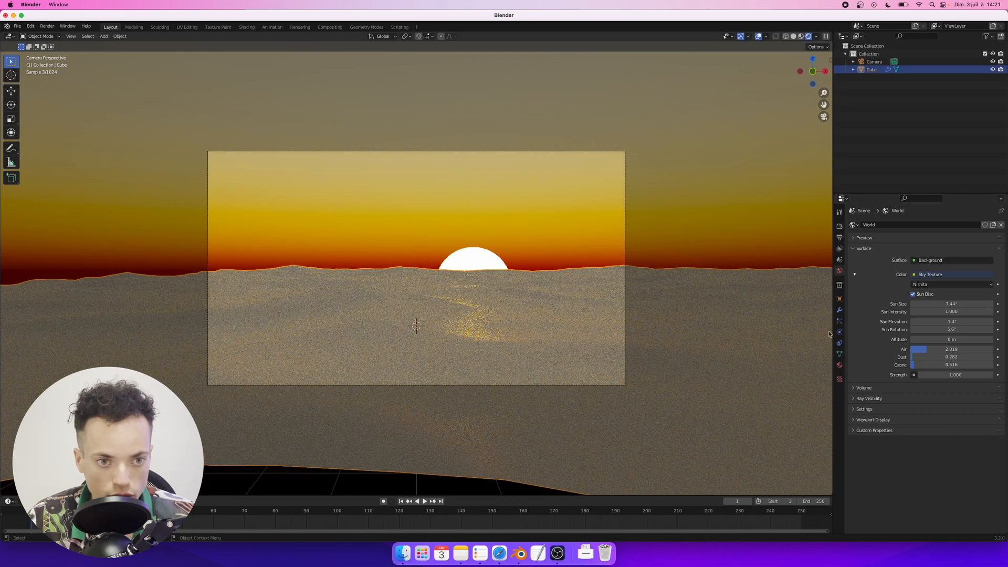
left_click(840, 366)
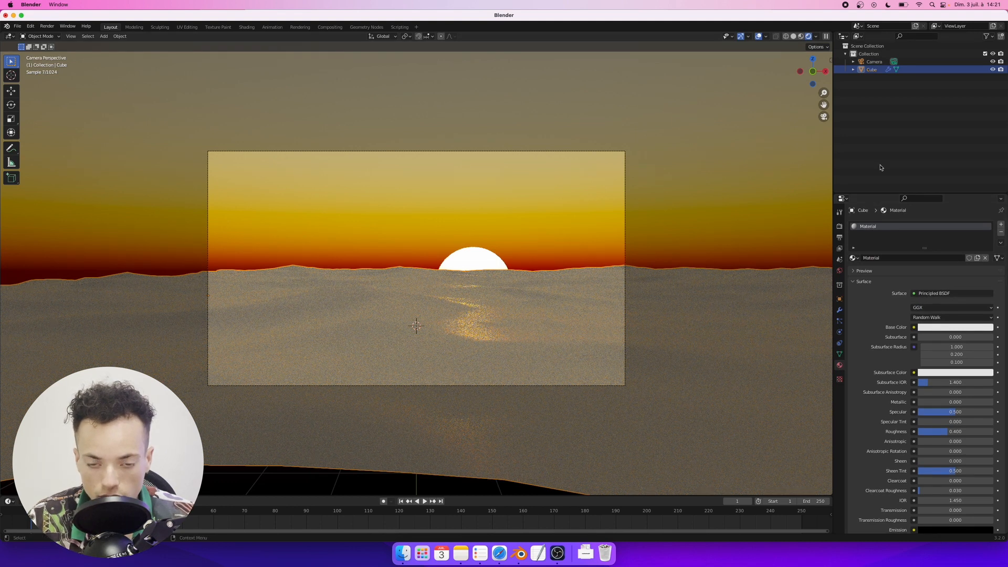
scroll(898, 373, "down", 10)
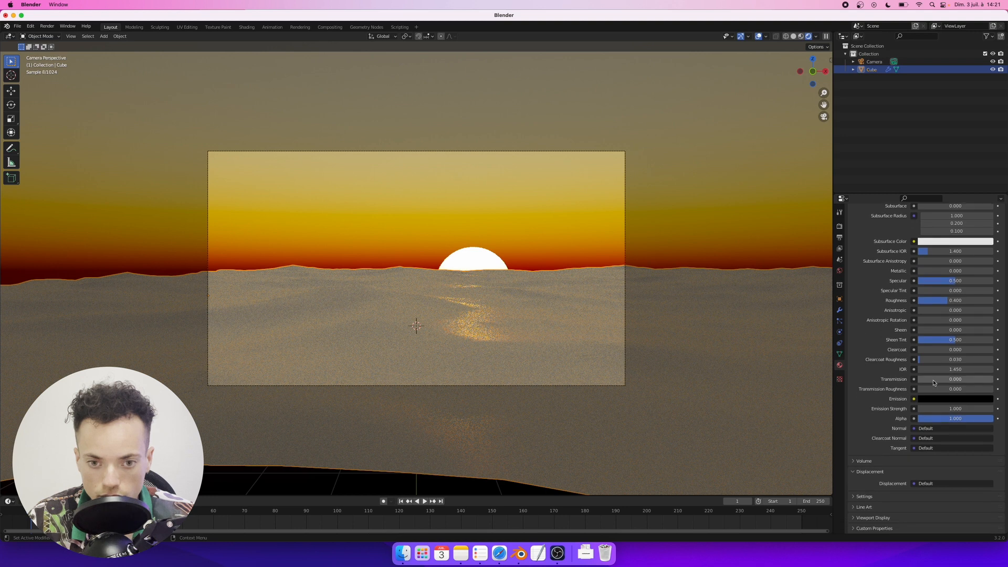
left_click_drag(934, 381, 984, 379)
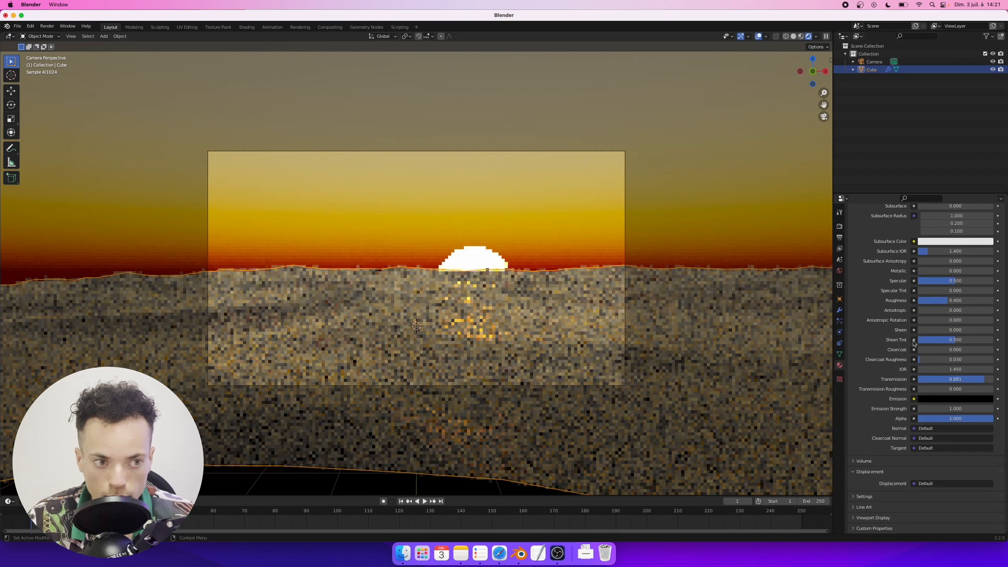
- Tint the ocean material's base color pale blue with hue 0.541, saturation 0.232 and value 1, and undo the last color change
scroll(896, 318, "up", 5)
left_click(932, 328)
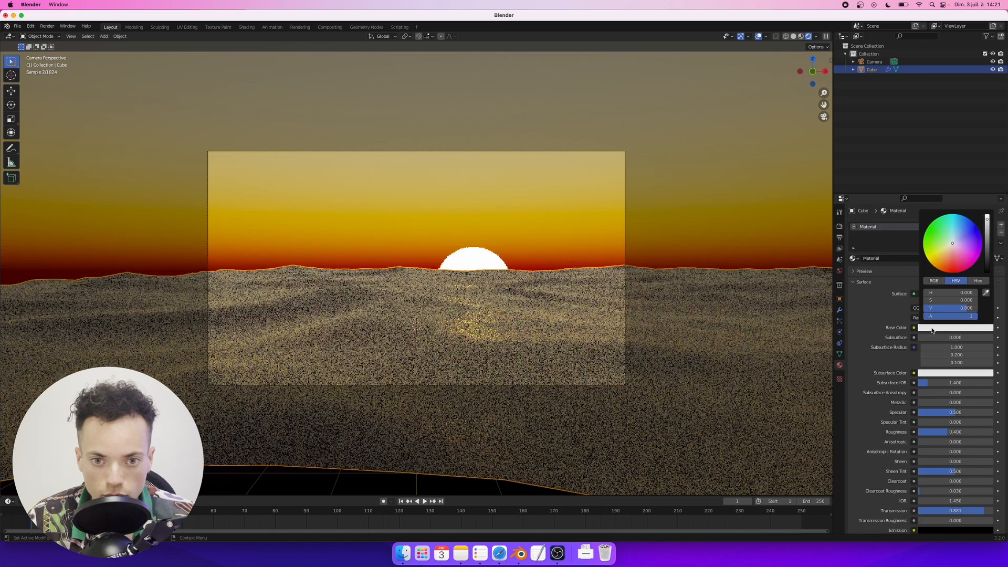
left_click_drag(954, 243, 953, 242)
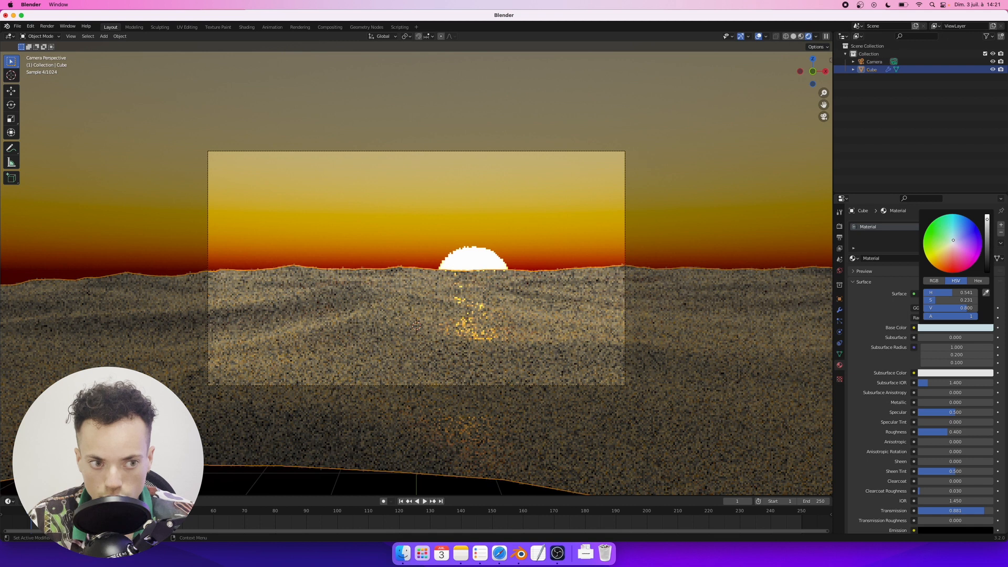
left_click_drag(987, 220, 987, 216)
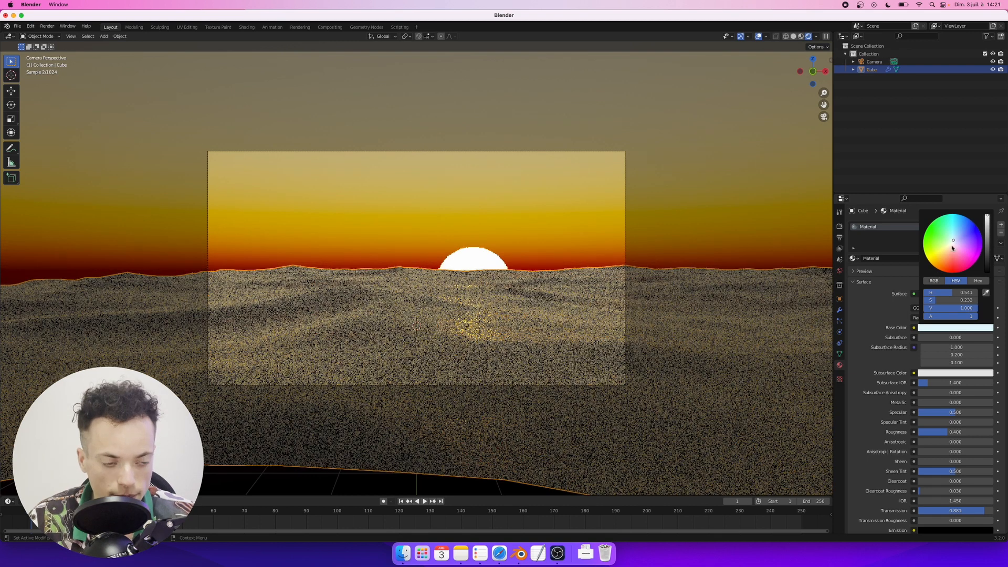
key("super+z")
- Set the sun intensity of the world's sky texture to 1.6
left_click(840, 271)
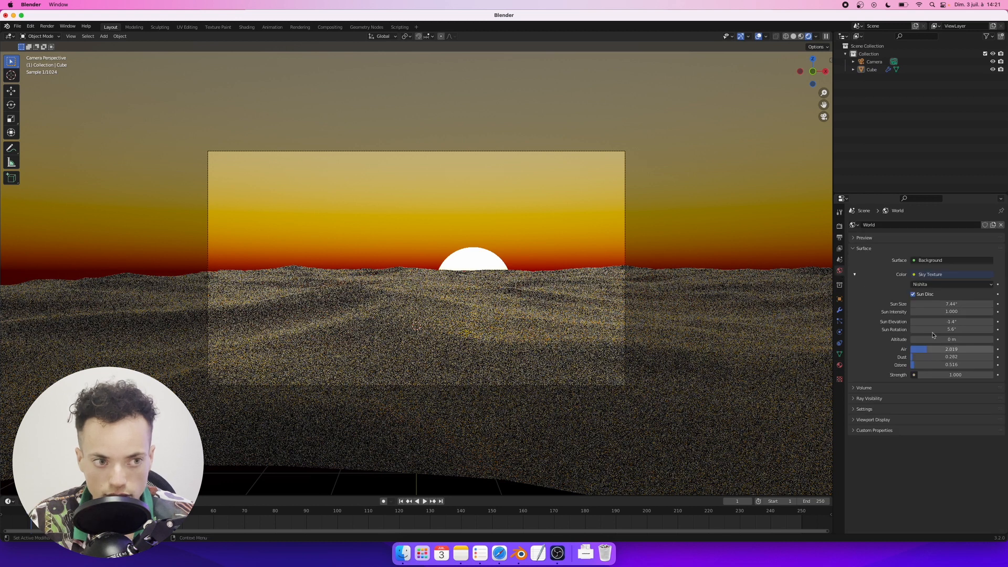
left_click(992, 314)
left_click(991, 314)
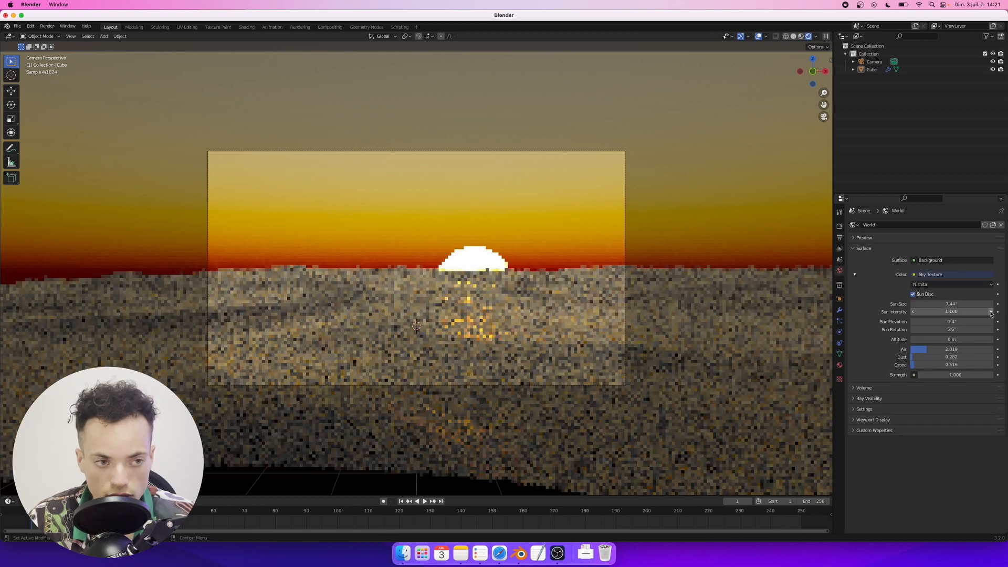
left_click(992, 314)
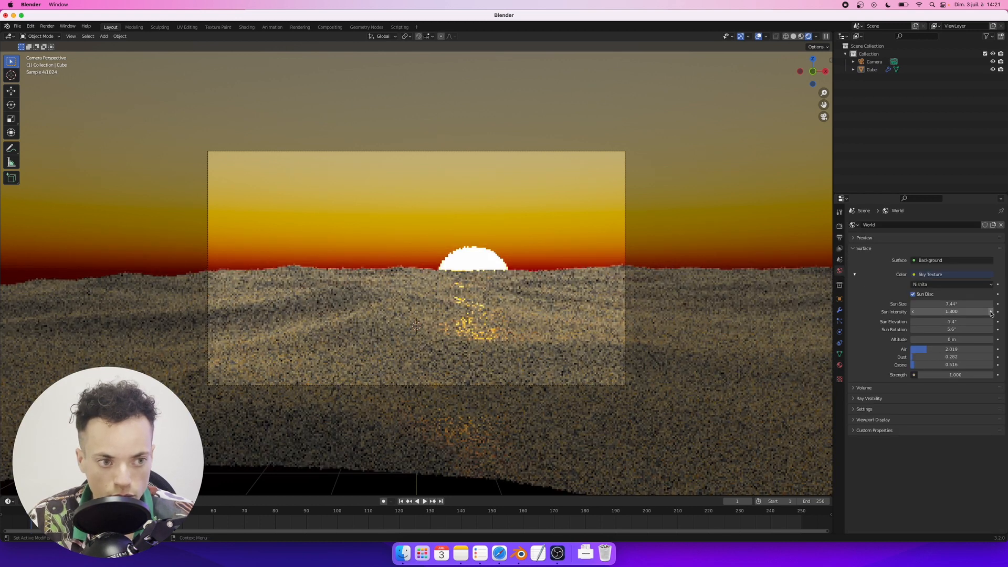
left_click(991, 314)
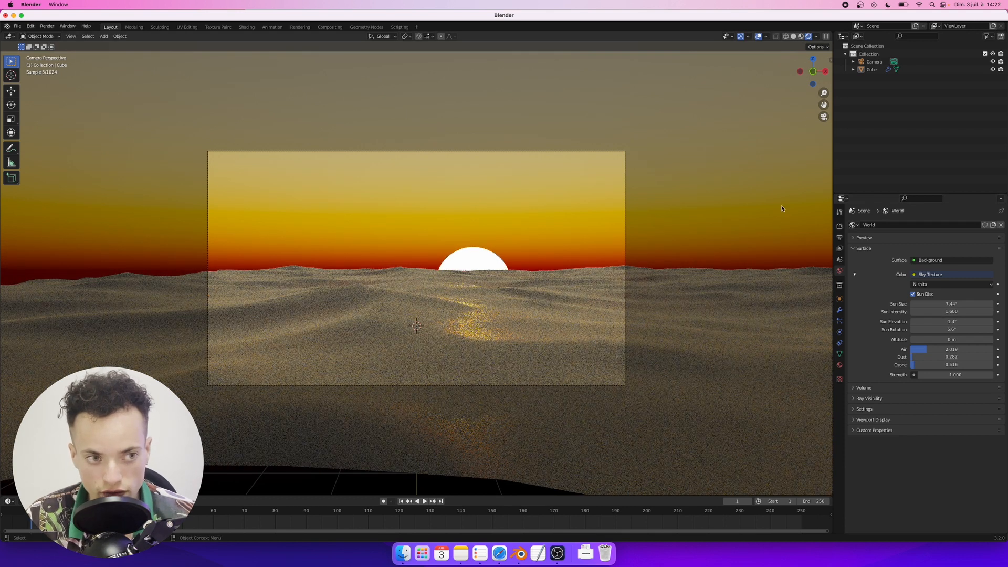
- Add an Empty object to the ocean scene
left_click(873, 61)
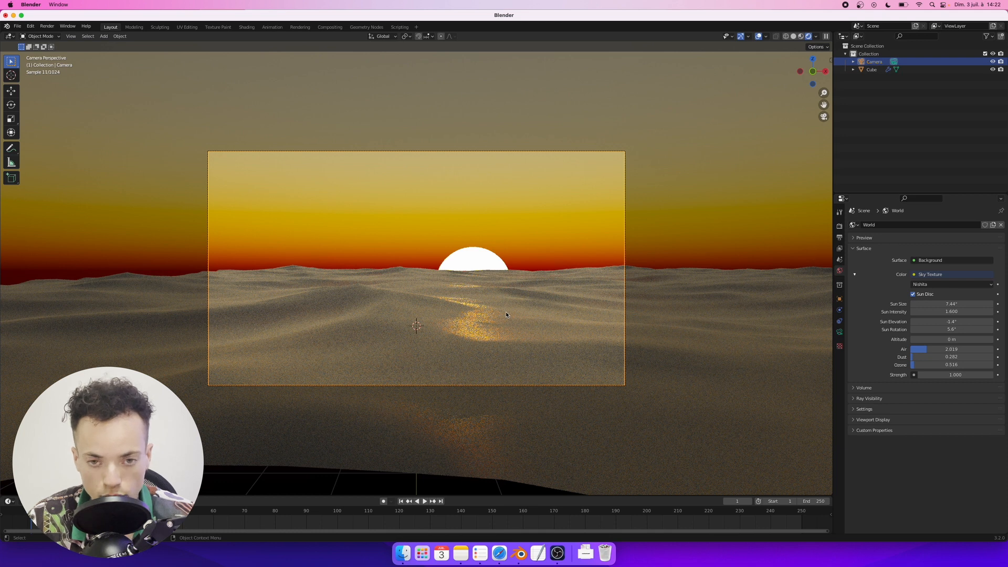
key("shift+a")
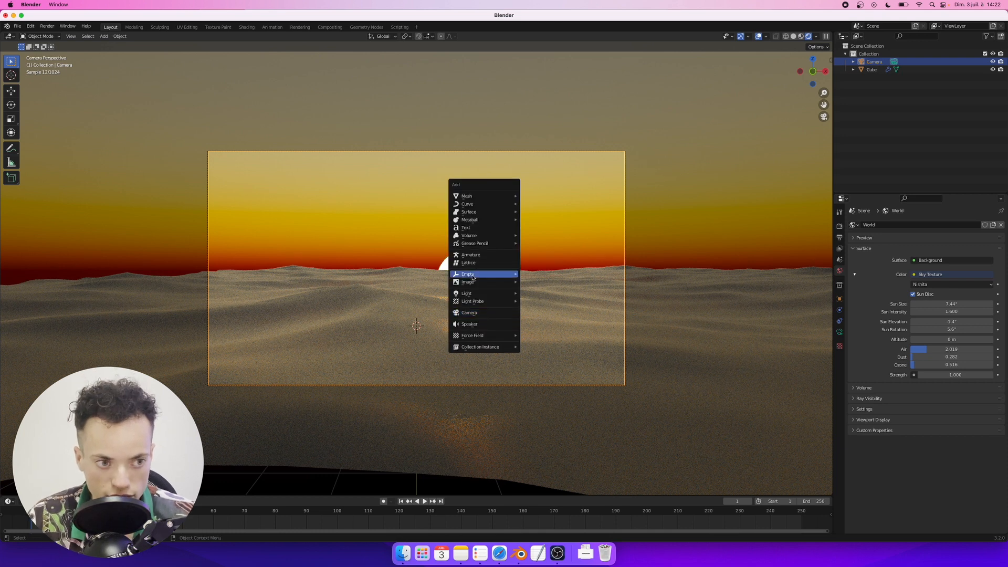
mouse_move(506, 277)
left_click(558, 278)
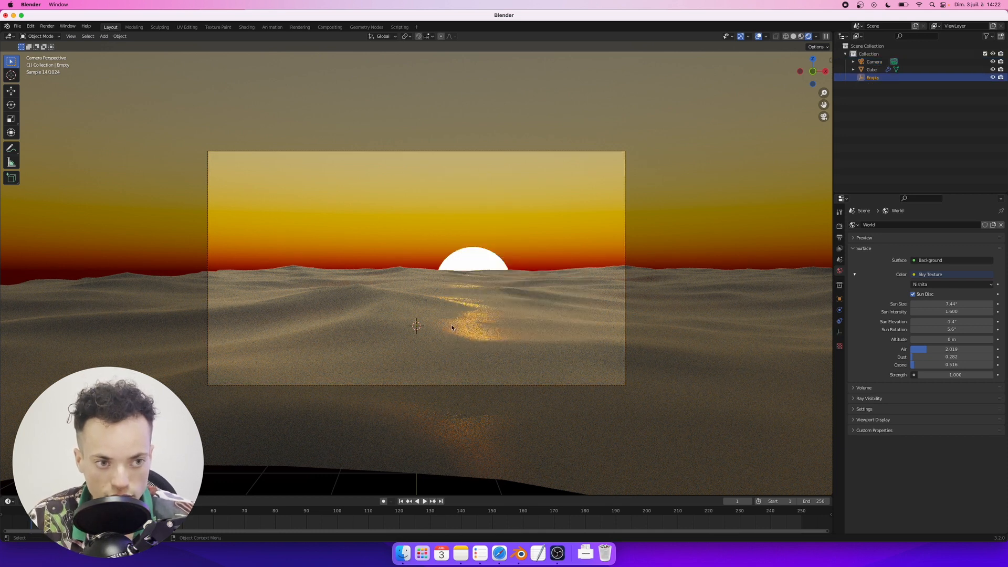
- Raise the Empty along Z to near the horizon, enlarge it, and lower it slightly onto the distant waves
key("g")
key("z")
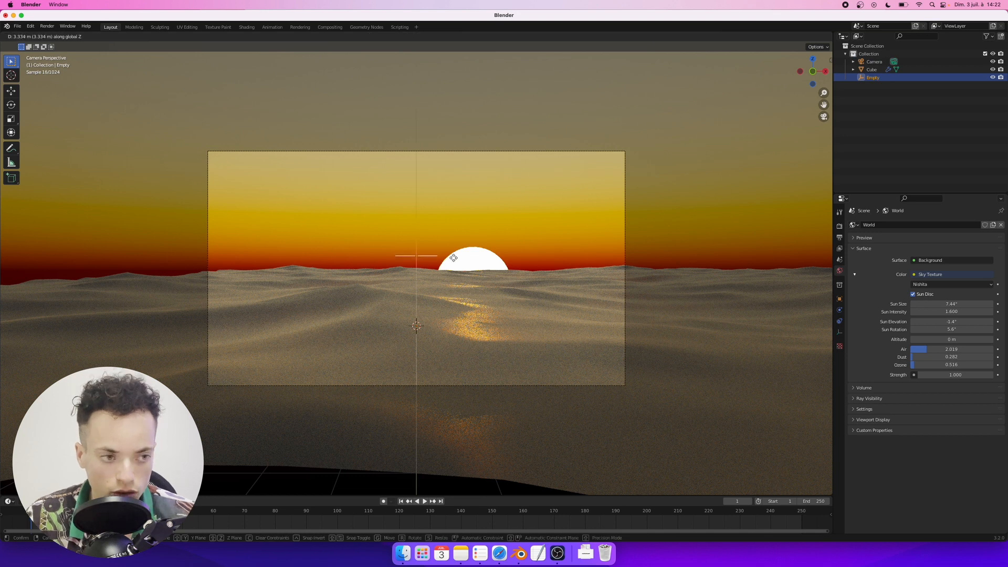
left_click(452, 273)
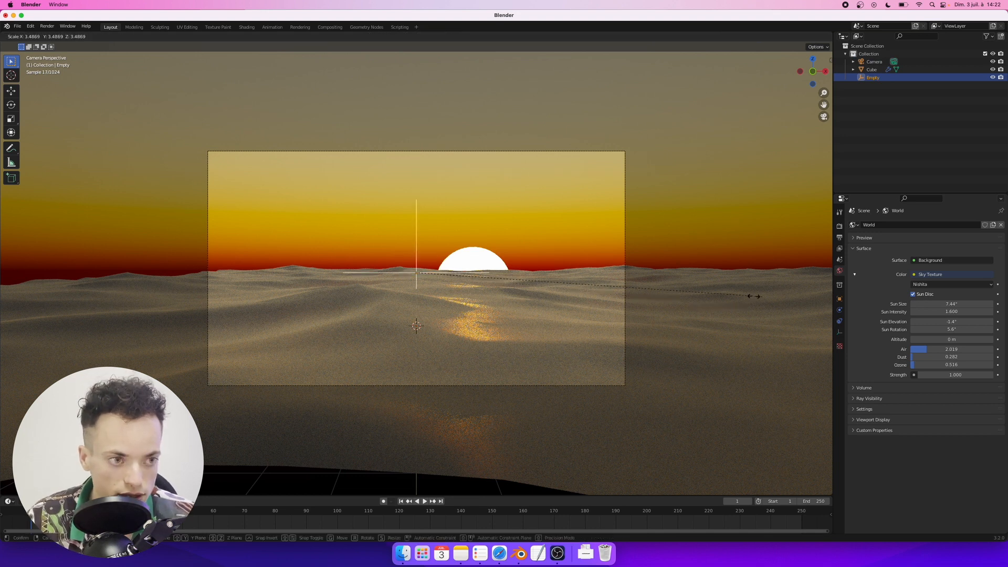
key("g")
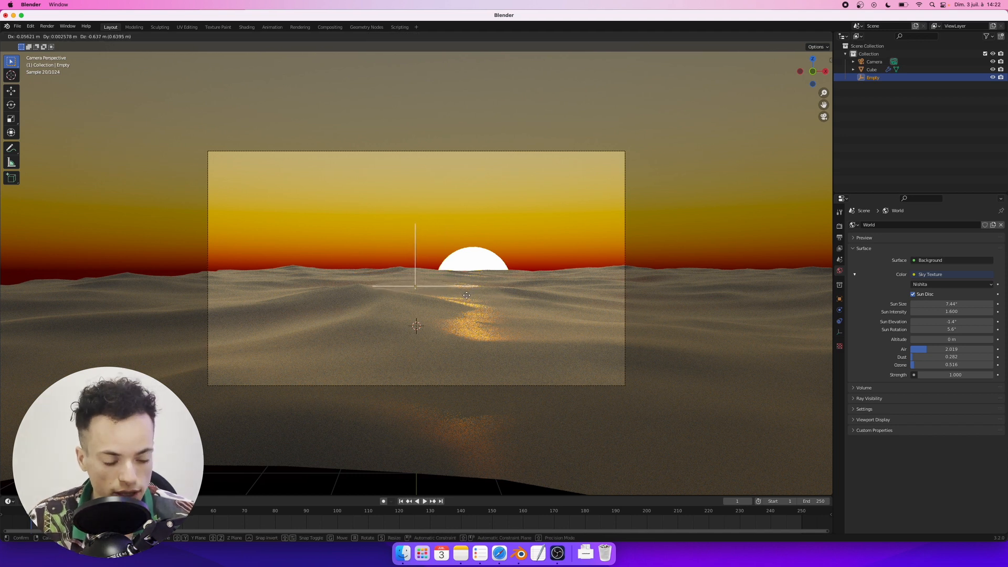
left_click(466, 295)
- Enable depth of field on the camera with the Empty as focus object and an f-stop of 2.0
left_click(872, 62)
left_click(839, 333)
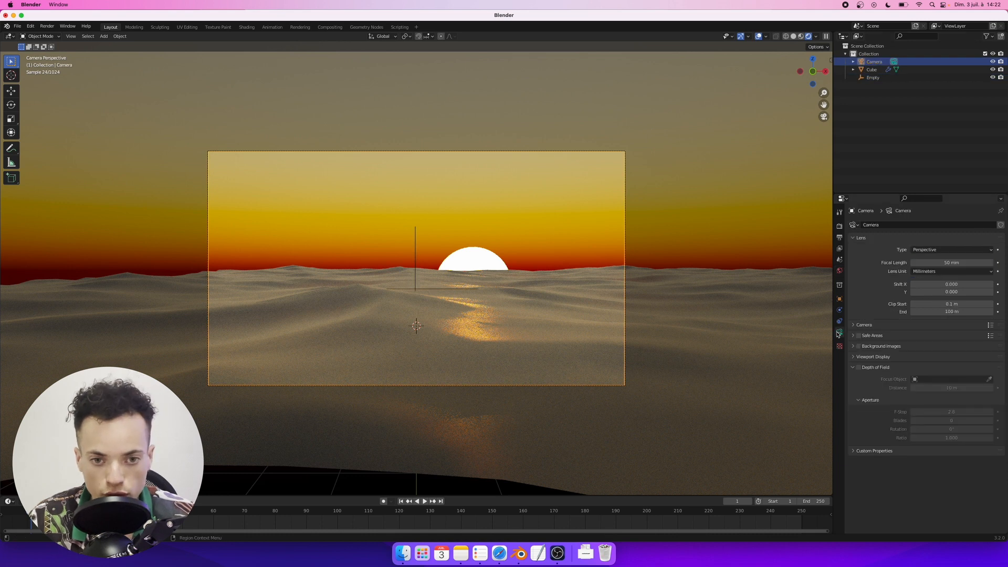
left_click(859, 368)
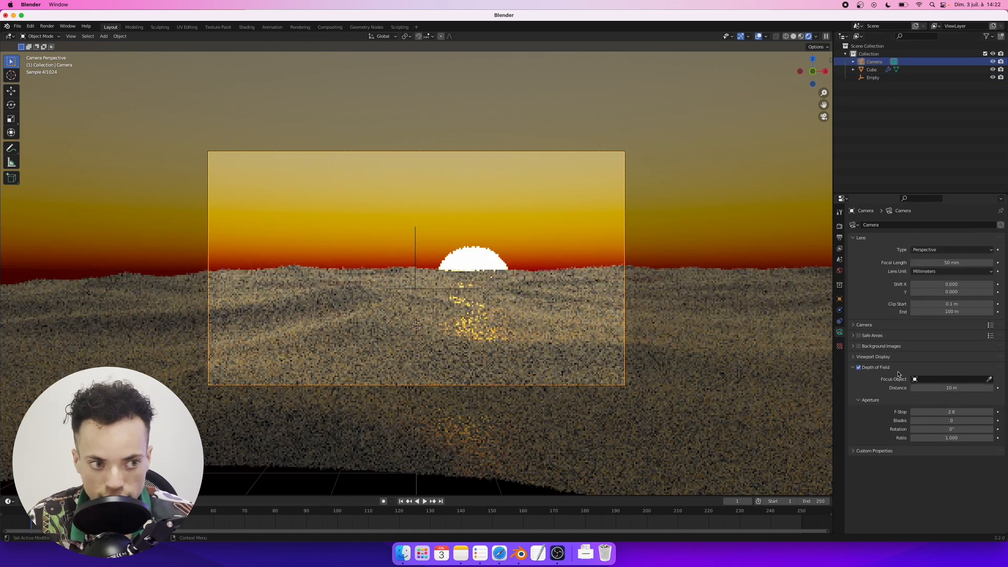
left_click(945, 381)
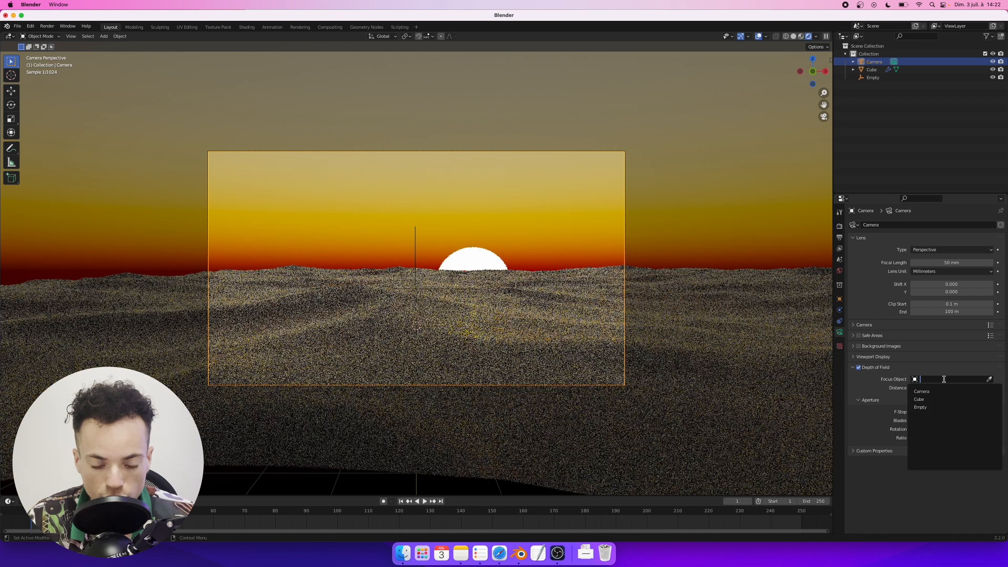
left_click(923, 409)
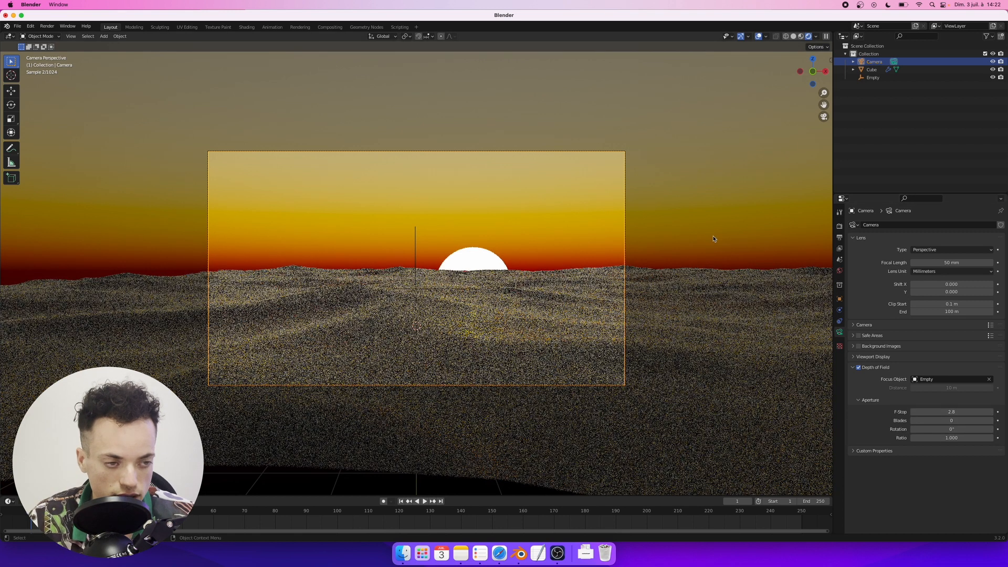
left_click(912, 413)
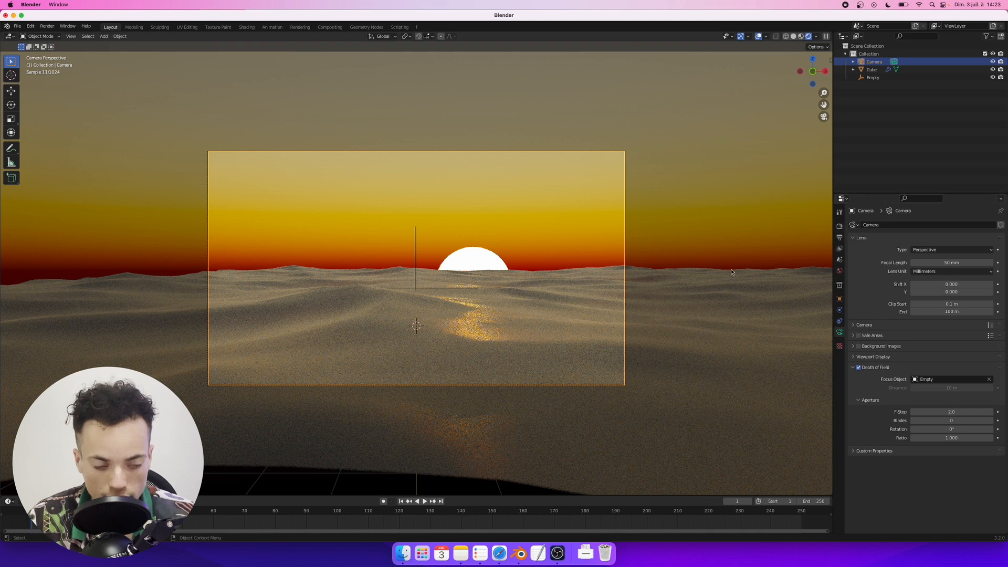
- Set the Cycles render device to GPU Compute
left_click(840, 226)
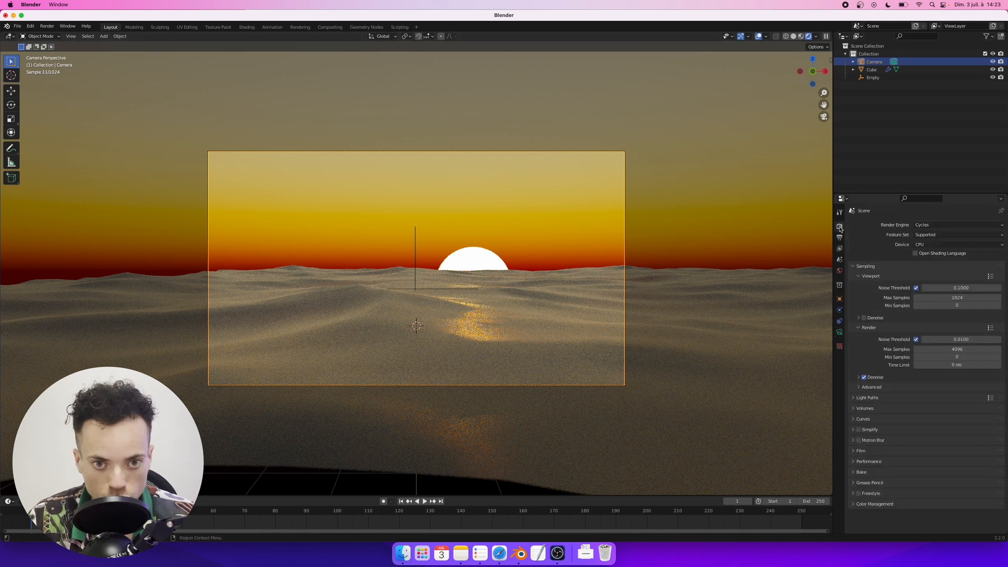
left_click(933, 244)
left_click(923, 264)
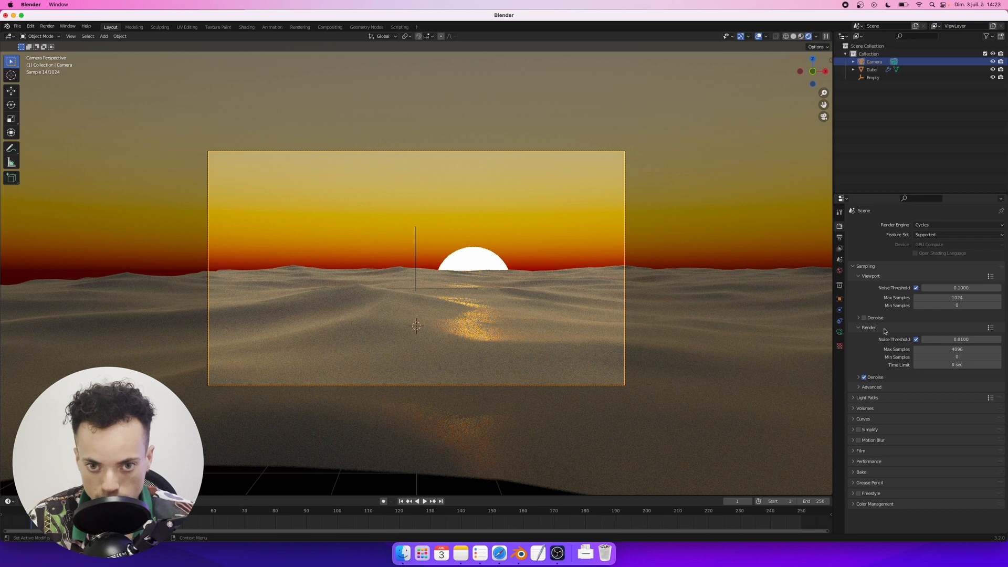
- Set the color management look to High Contrast, with exposure 0.099 and gamma 0.889
left_click(854, 506)
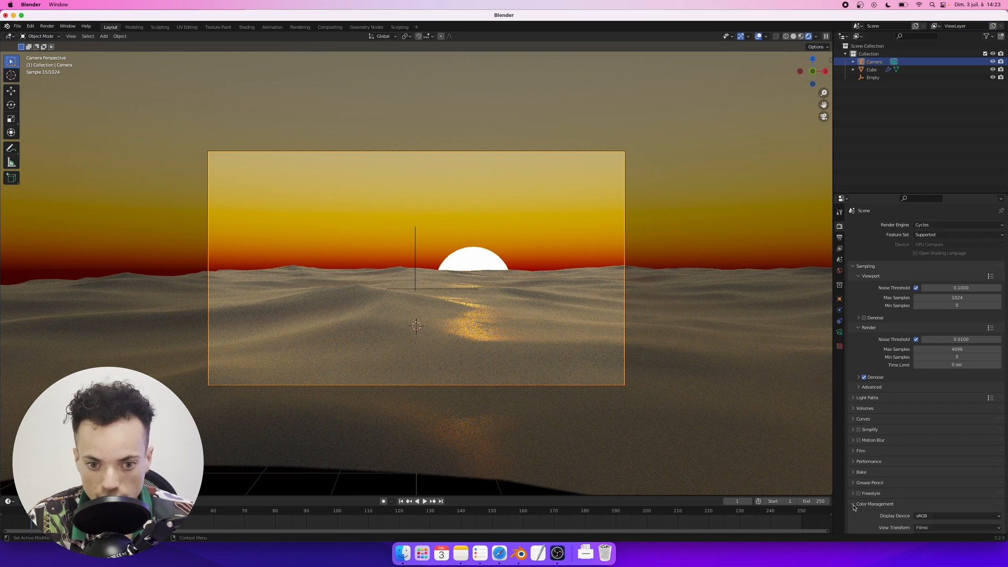
scroll(854, 508, "down", 3)
left_click(928, 489)
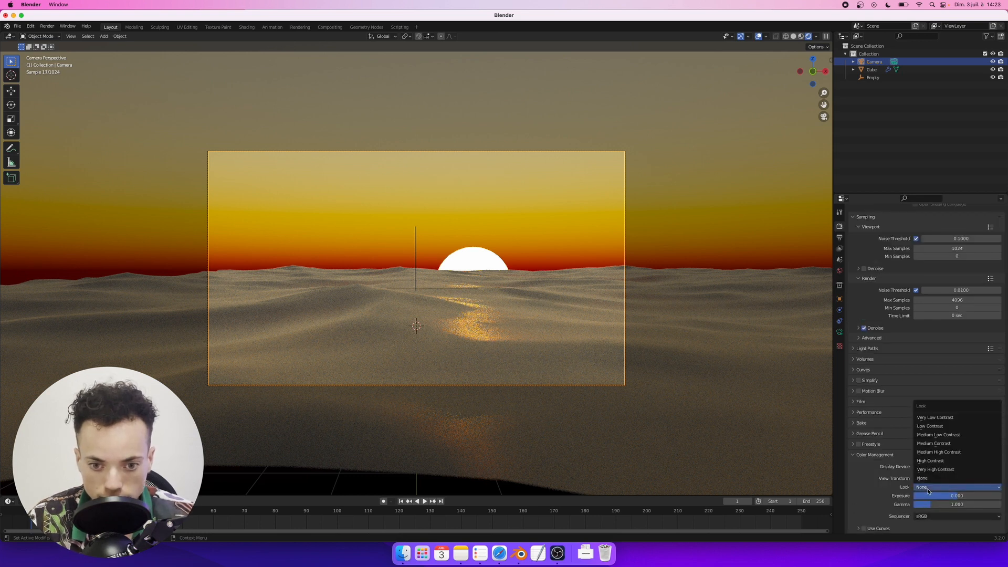
left_click(935, 461)
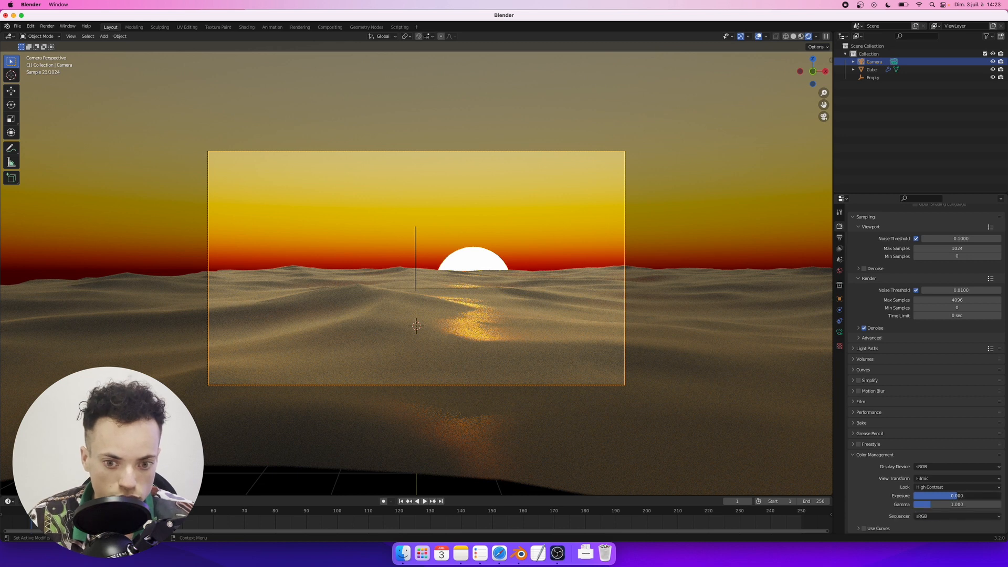
mouse_move(957, 496)
left_mouse_down()
mouse_move(929, 505)
mouse_move(956, 496)
left_mouse_up()
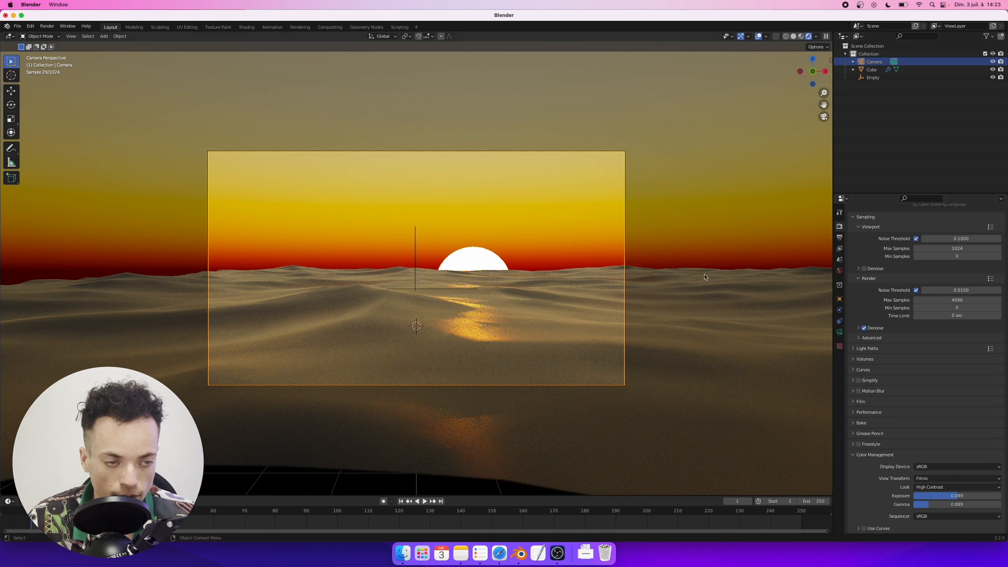
- Deselect the camera and set the final render's maximum samples to 100
left_click(690, 228)
left_click(976, 301)
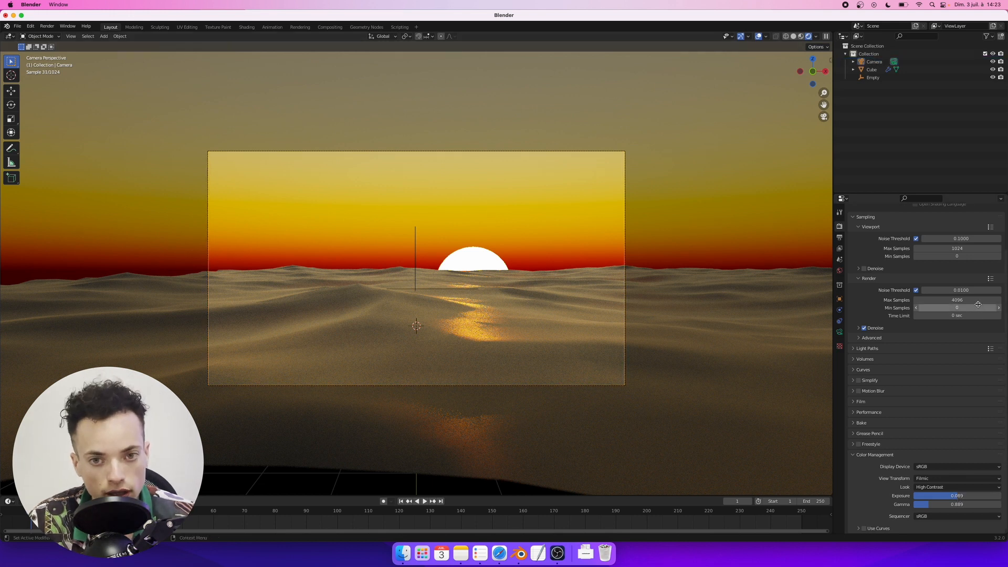
type("100")
key("Return")
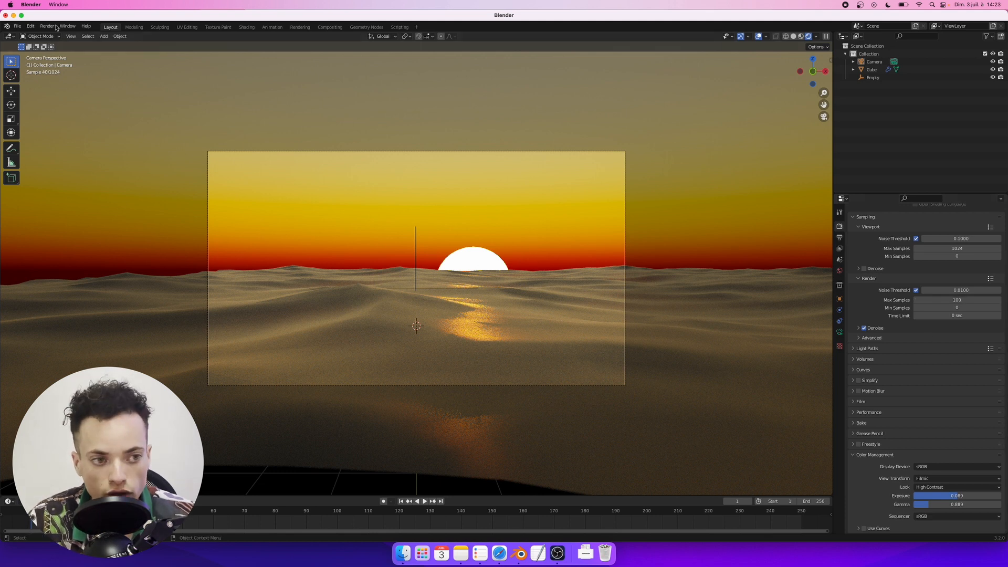
- Render the ocean sunset as a still image and view the whole frame
left_click(54, 27)
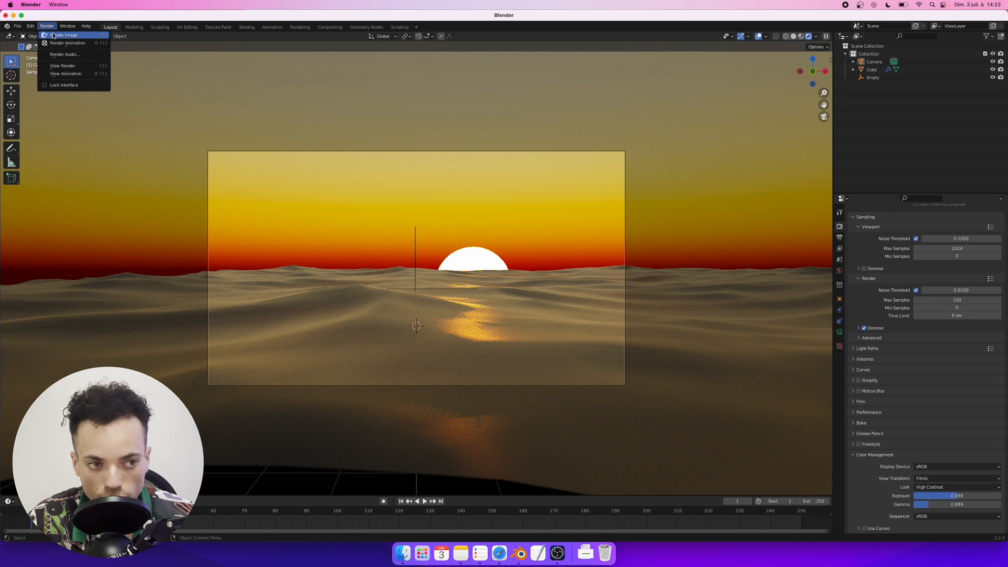
left_click(54, 36)
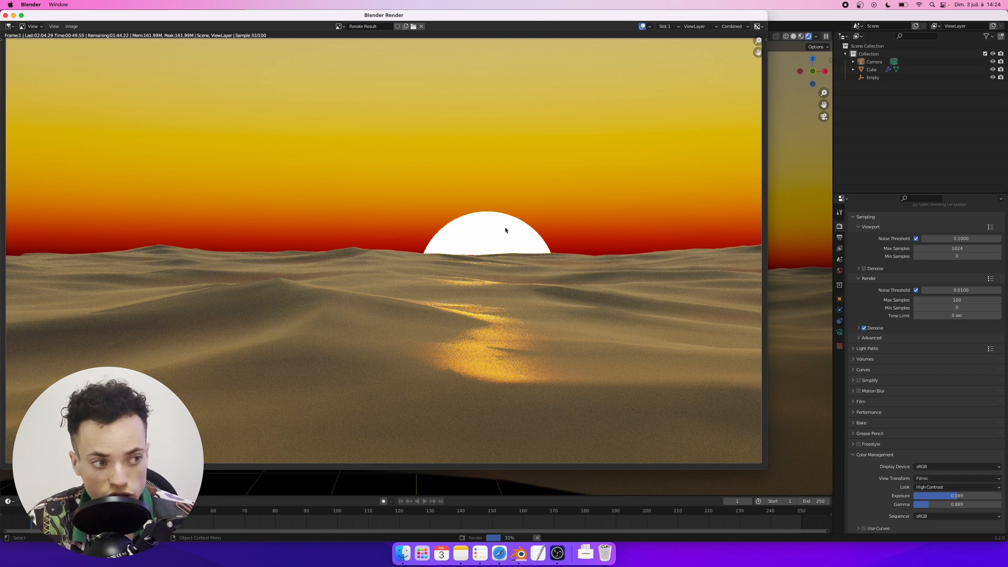
scroll(505, 230, "down", 1)
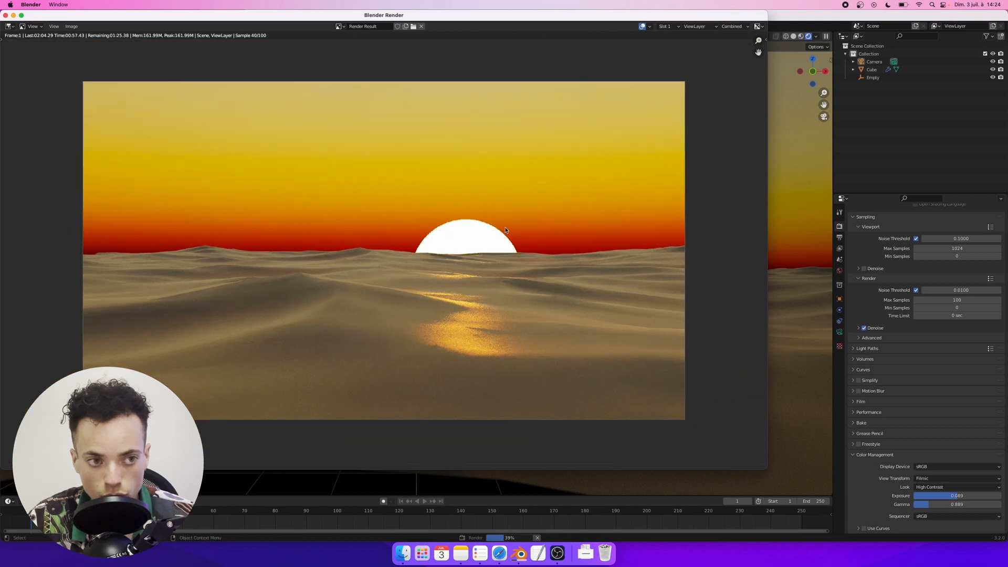